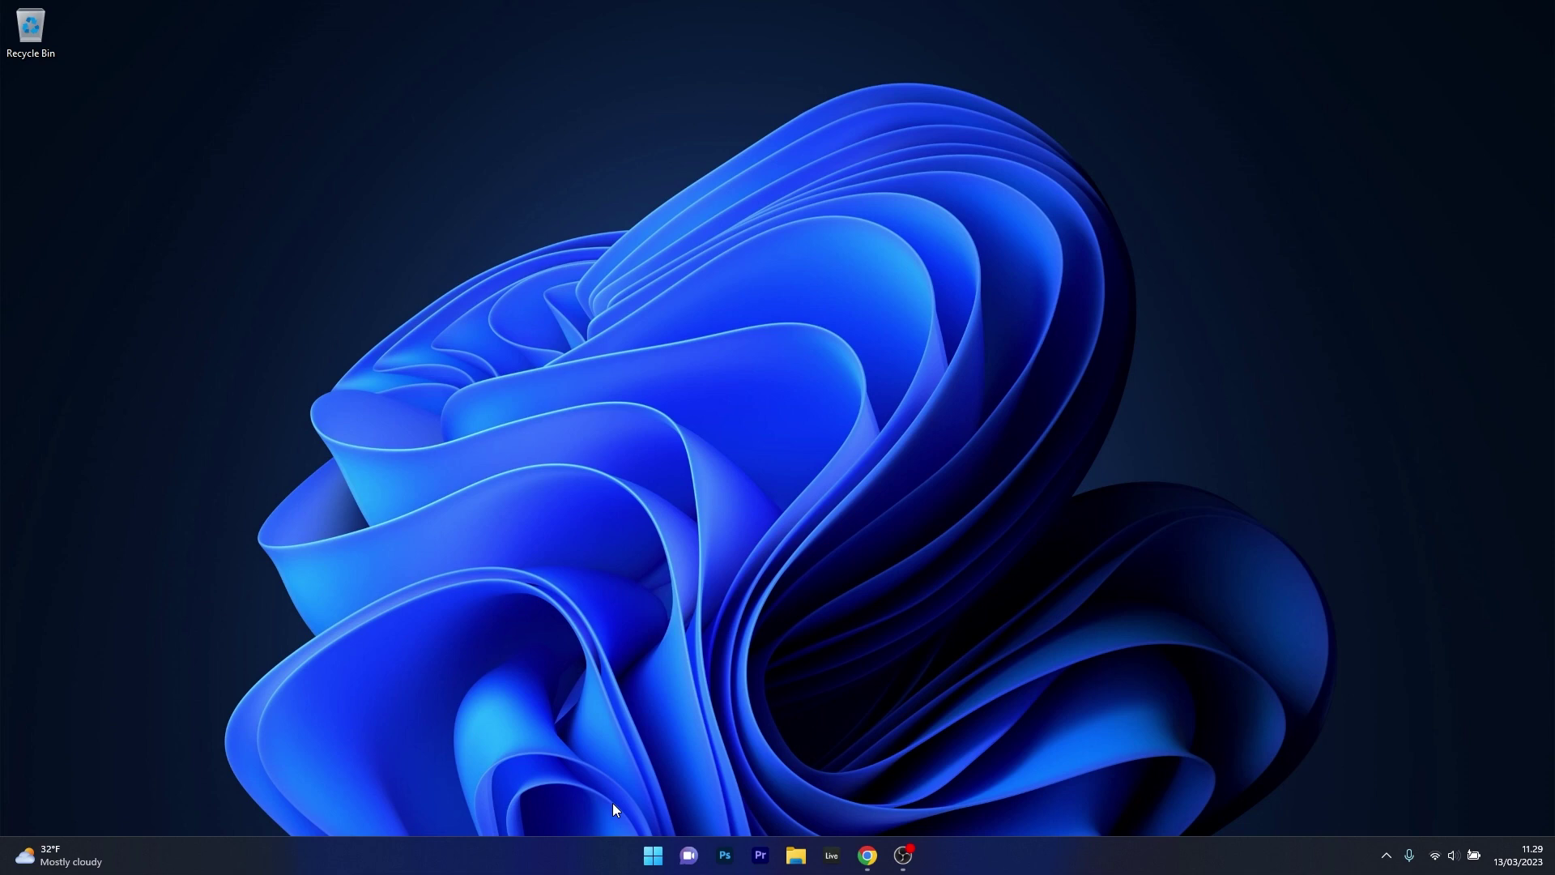
- Run msdt.exe -id DeviceDiagnostic from a Command Prompt opened as administrator
click(646, 857)
text(cmd)
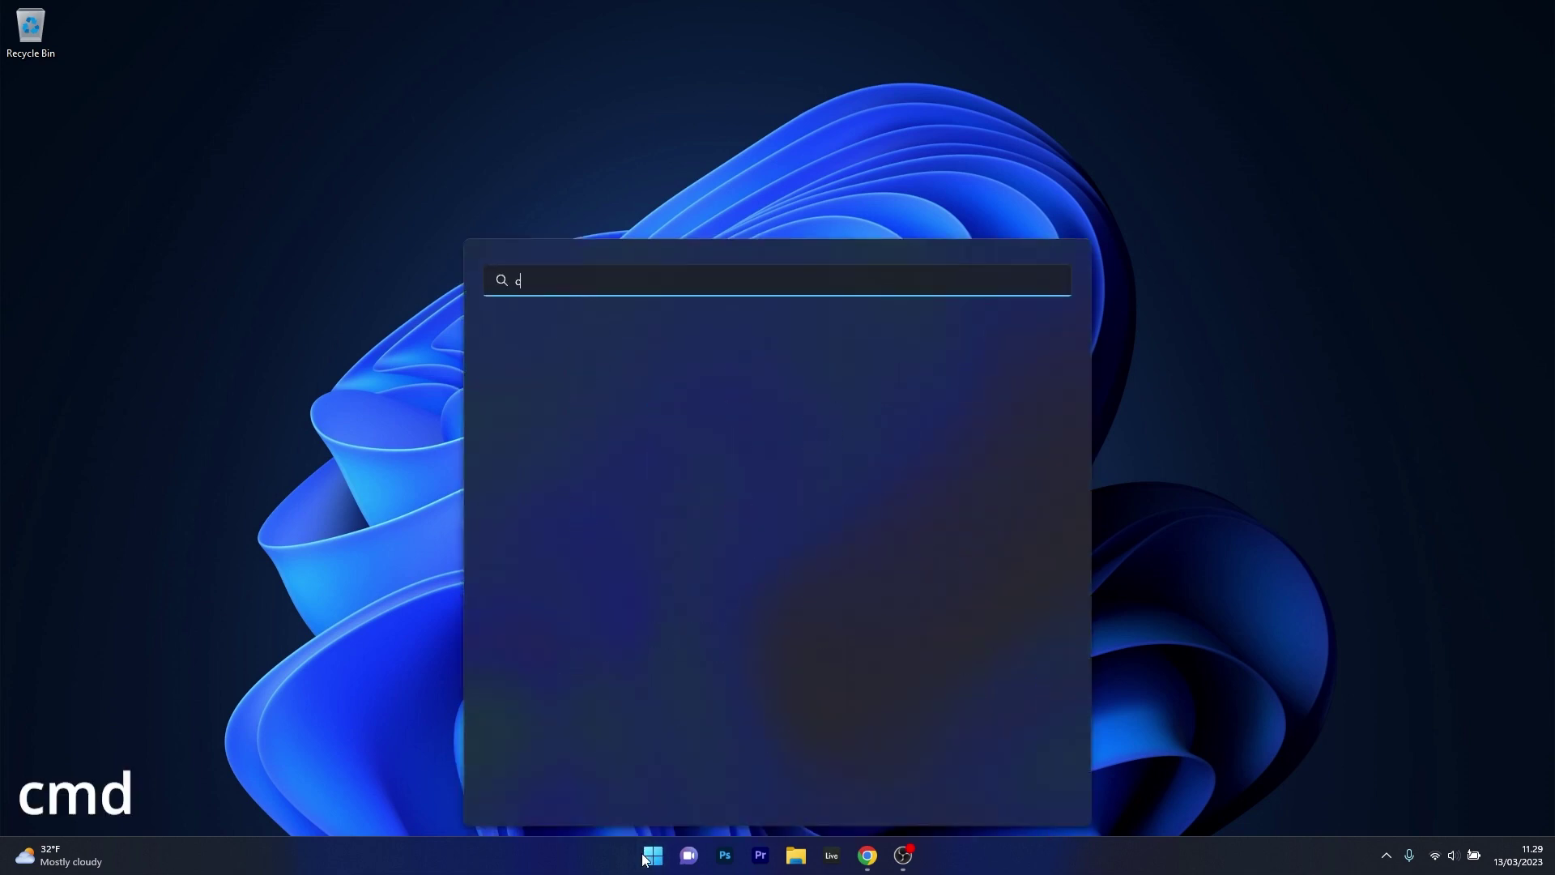
right_click(638, 395)
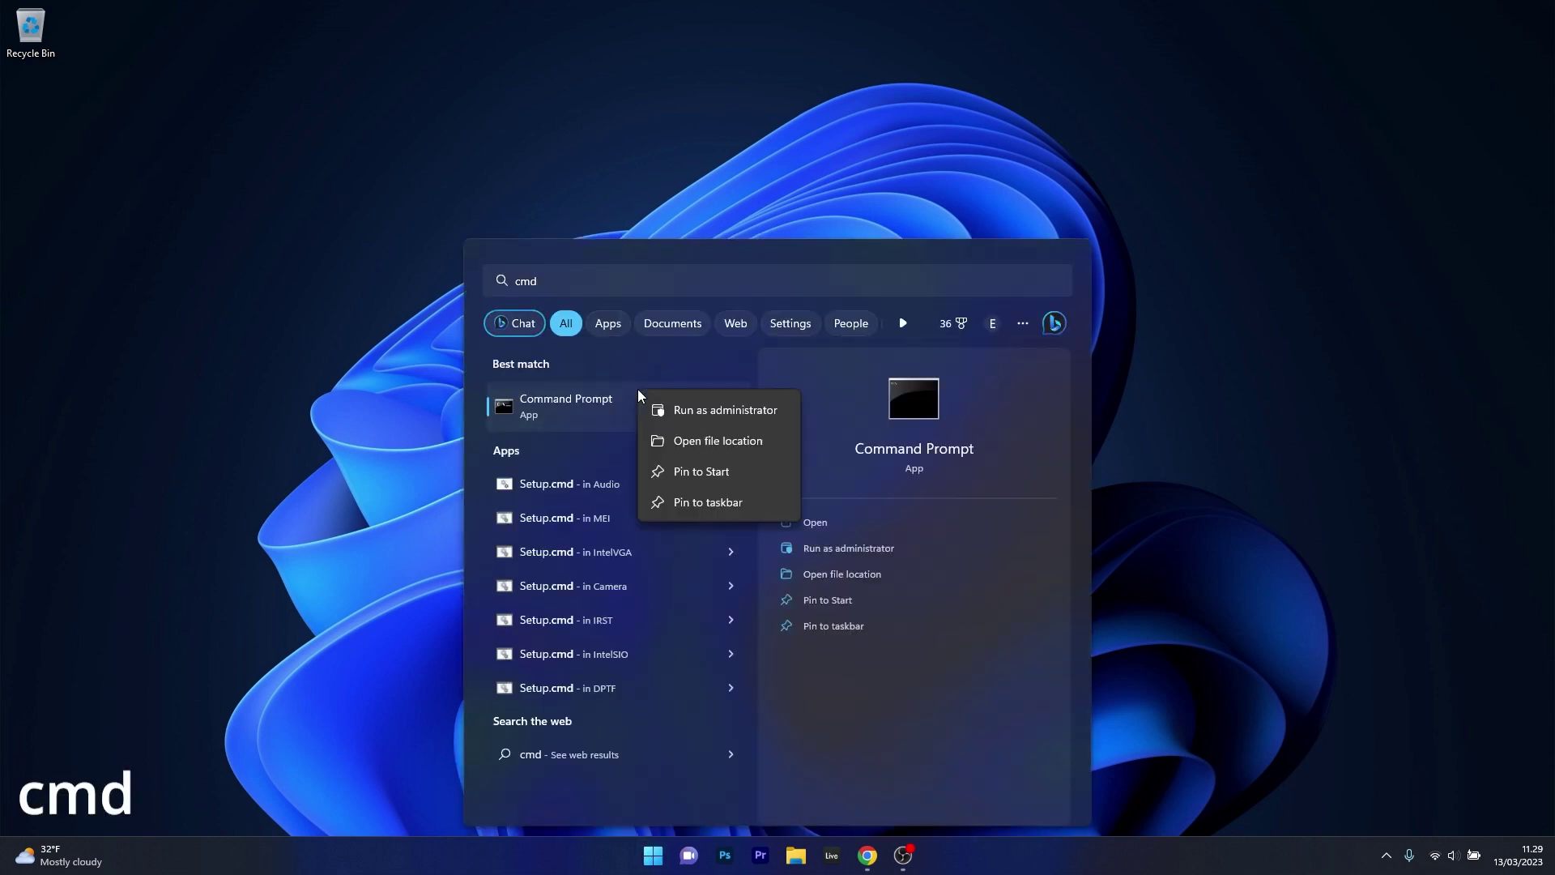
click(737, 411)
drag(386, 12, 750, 222)
text(msdt.exe -id DeviceDiagnostic)
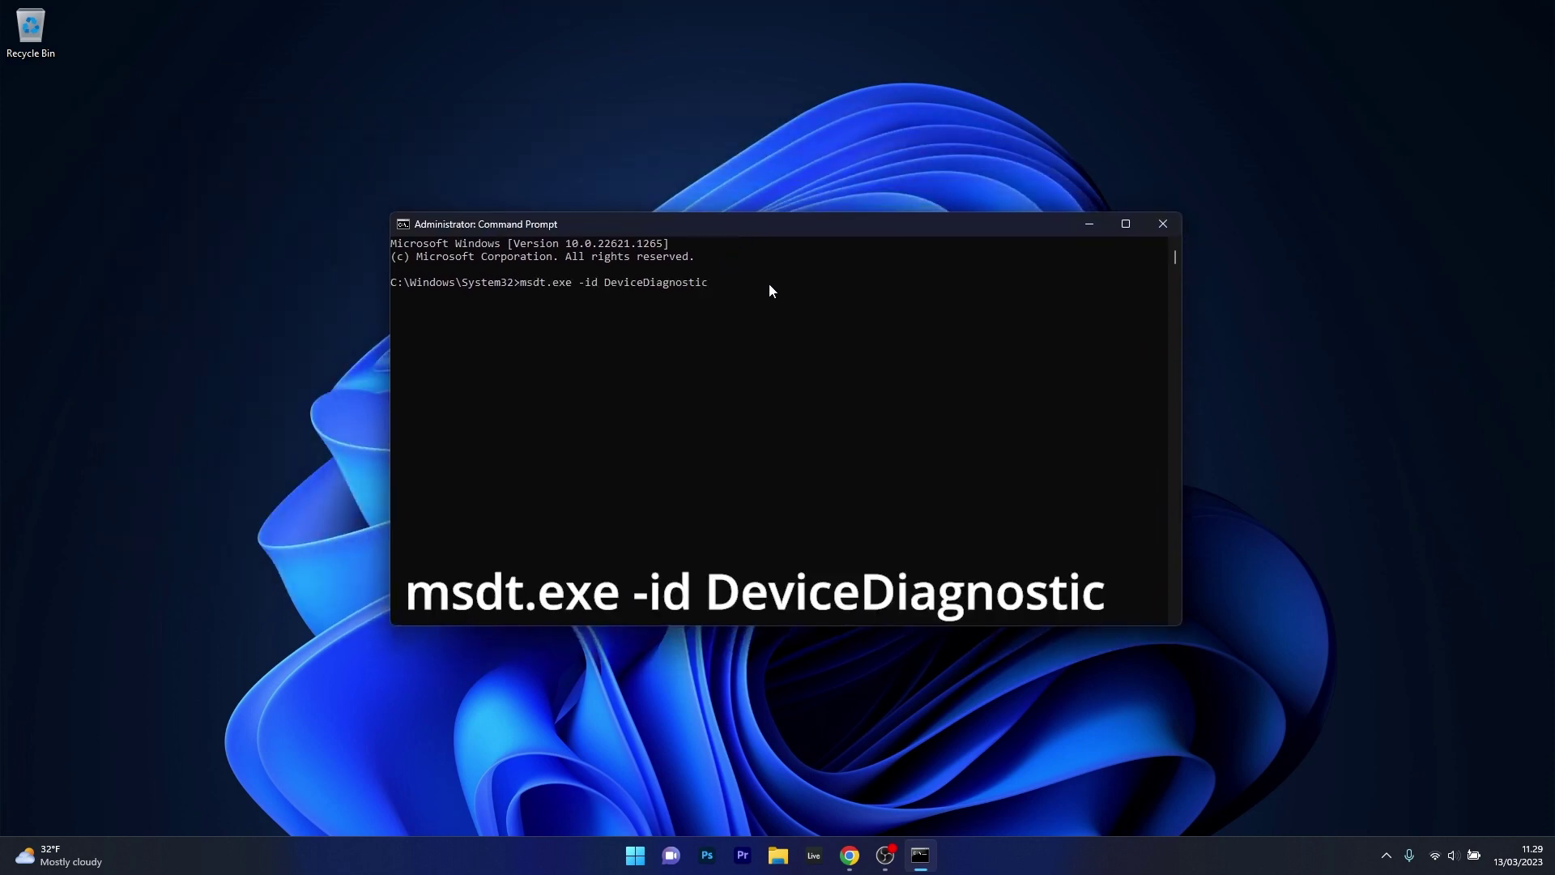
key(Return)
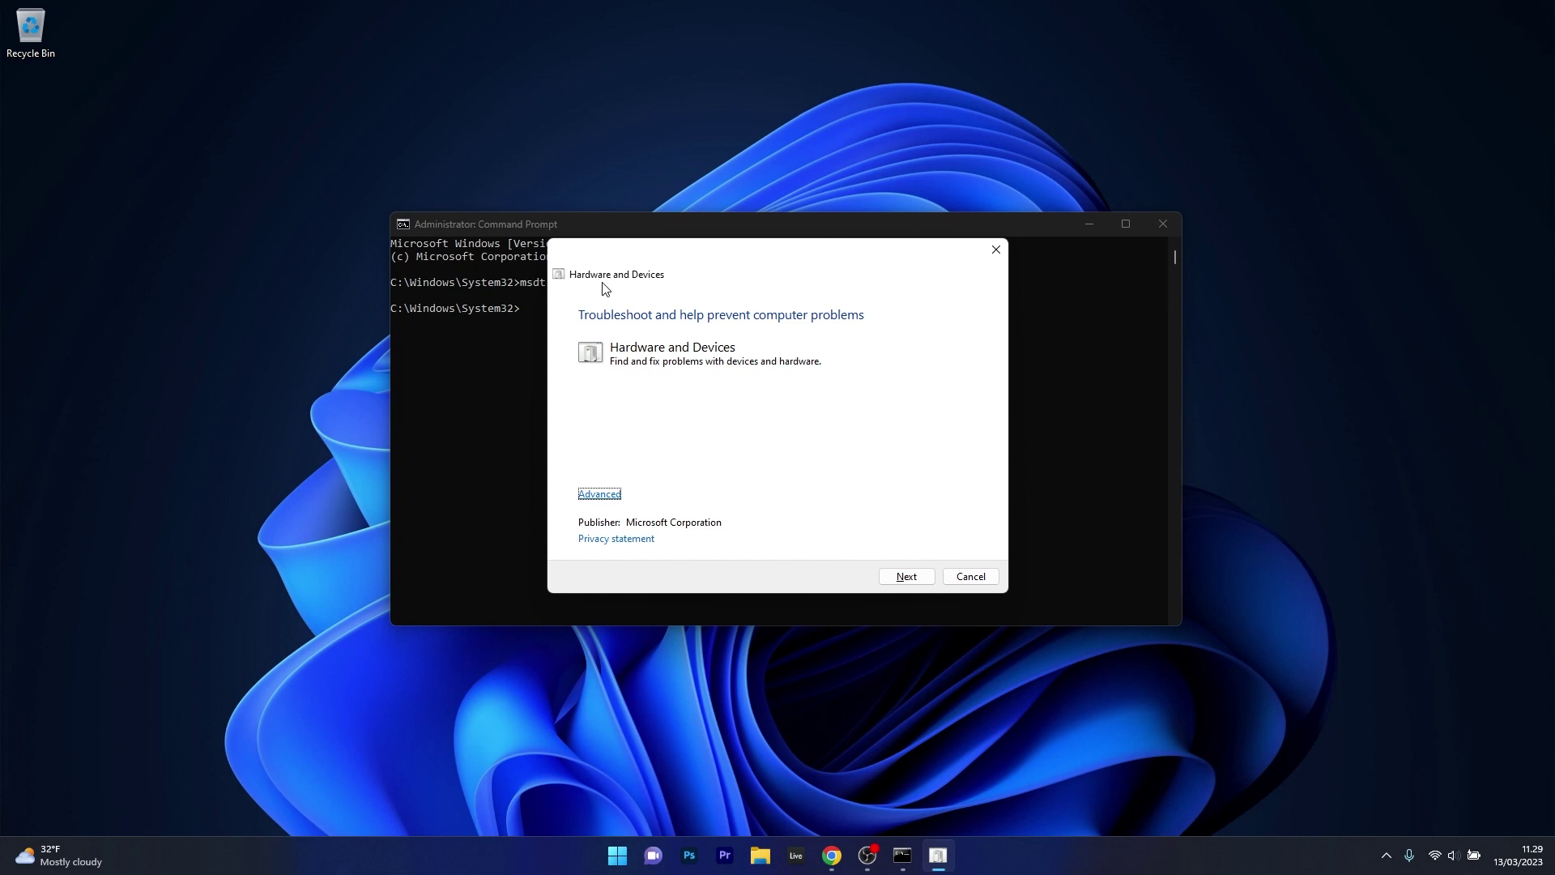
- Start detection with Apply repairs automatically checked, then close the troubleshooter and Command Prompt
click(599, 493)
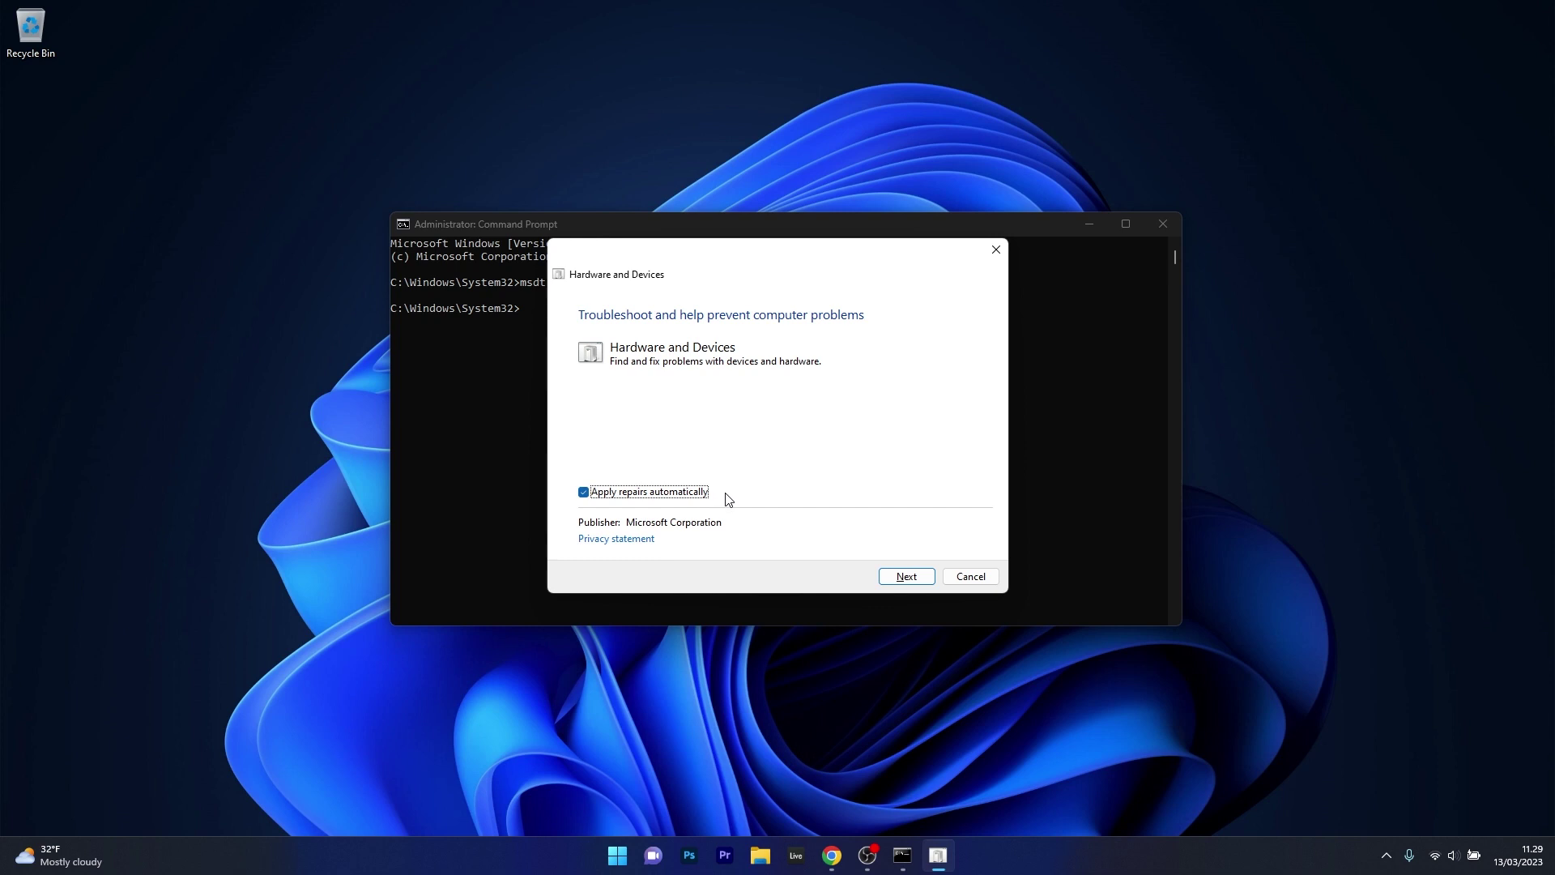
click(906, 577)
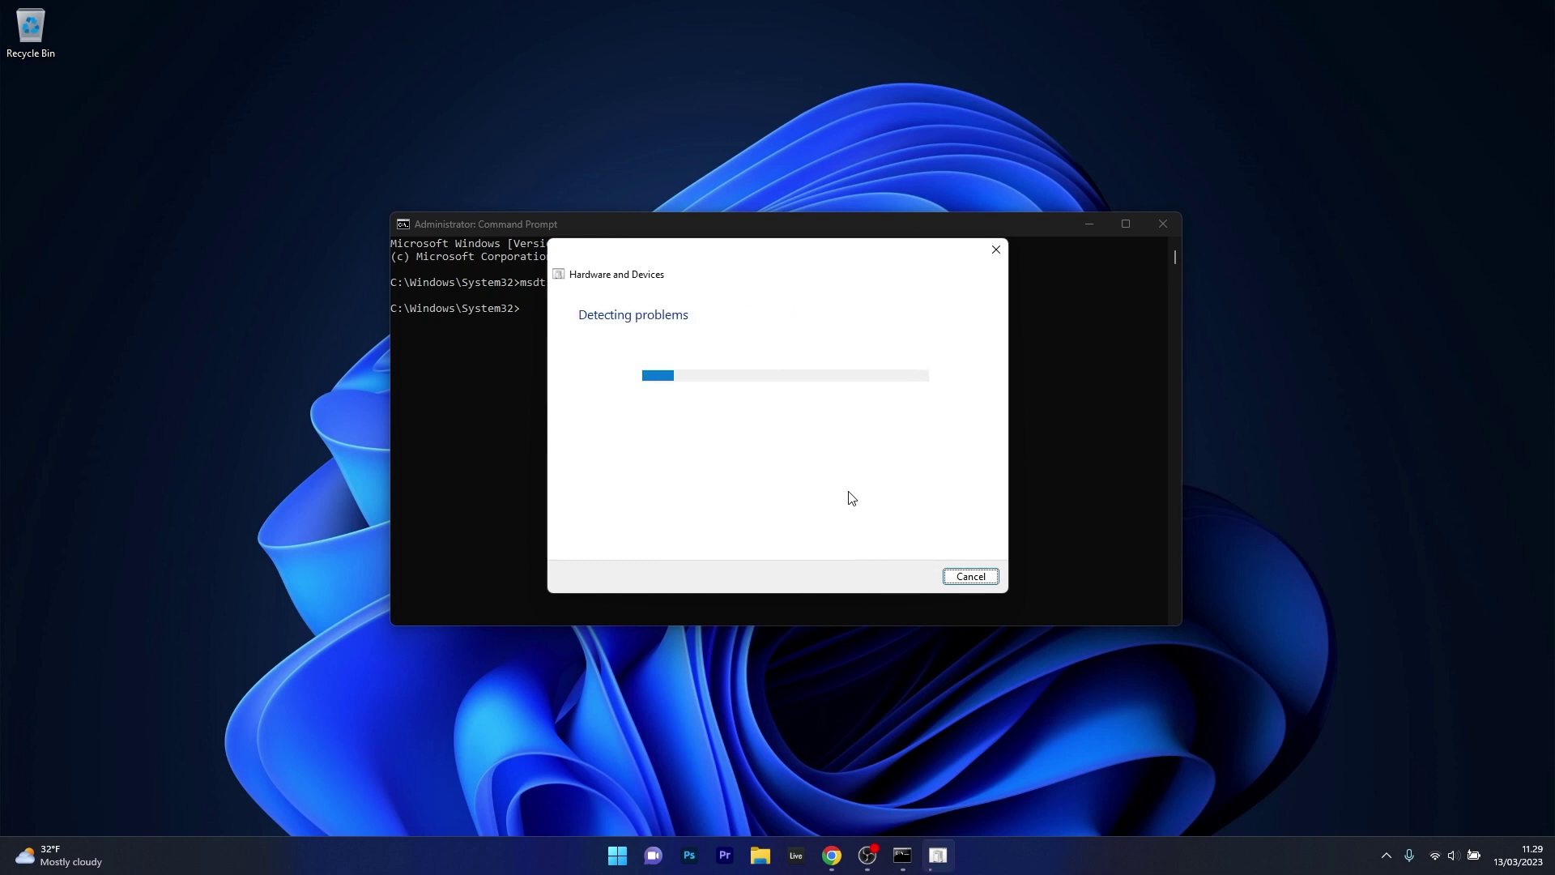
click(995, 250)
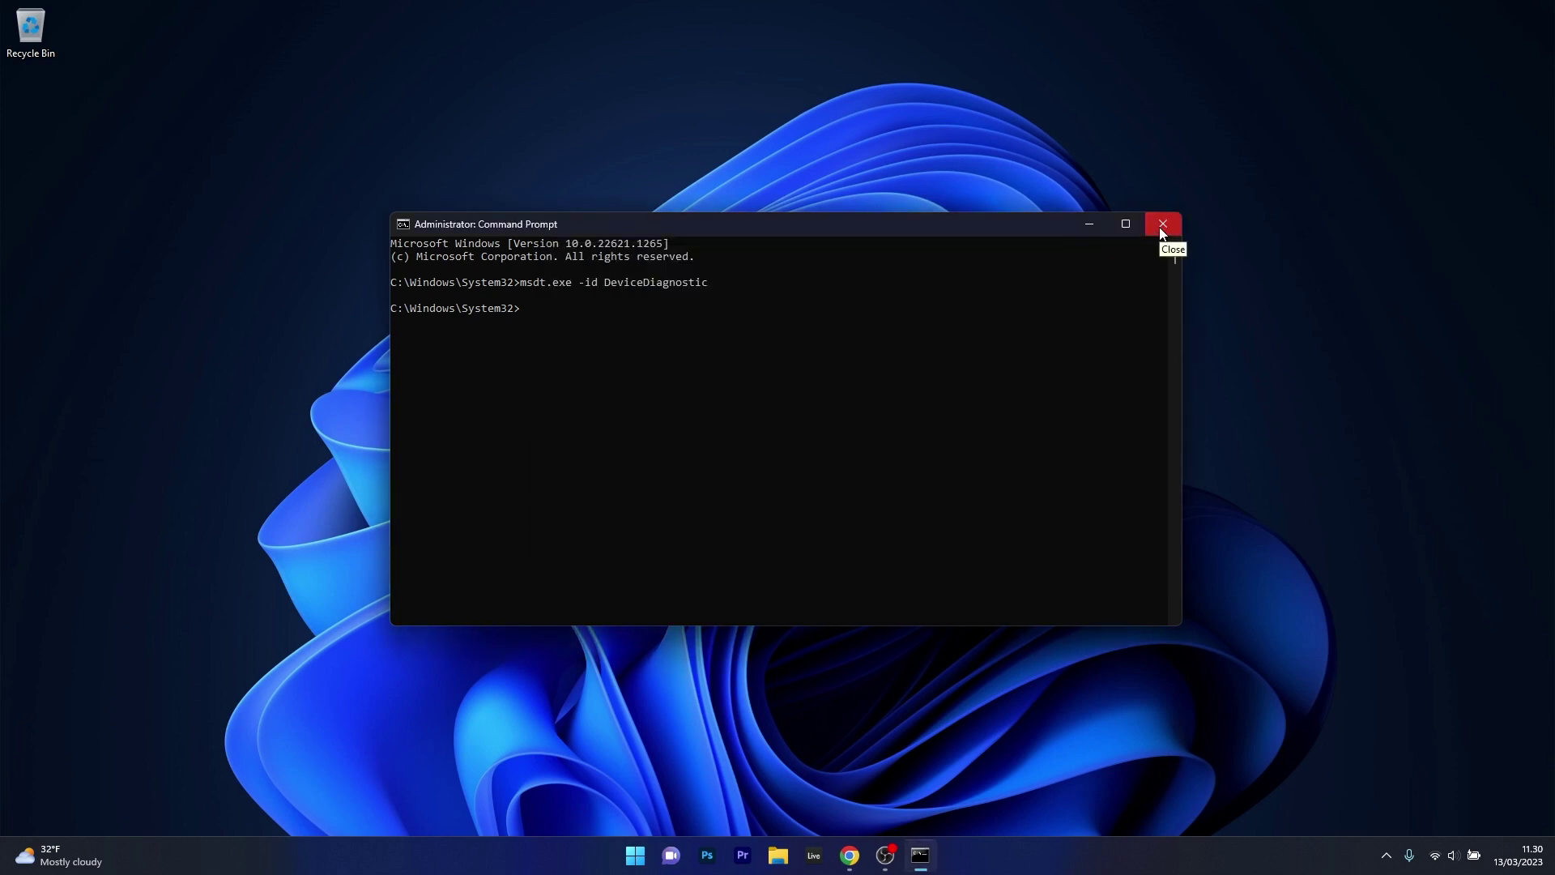
click(1160, 230)
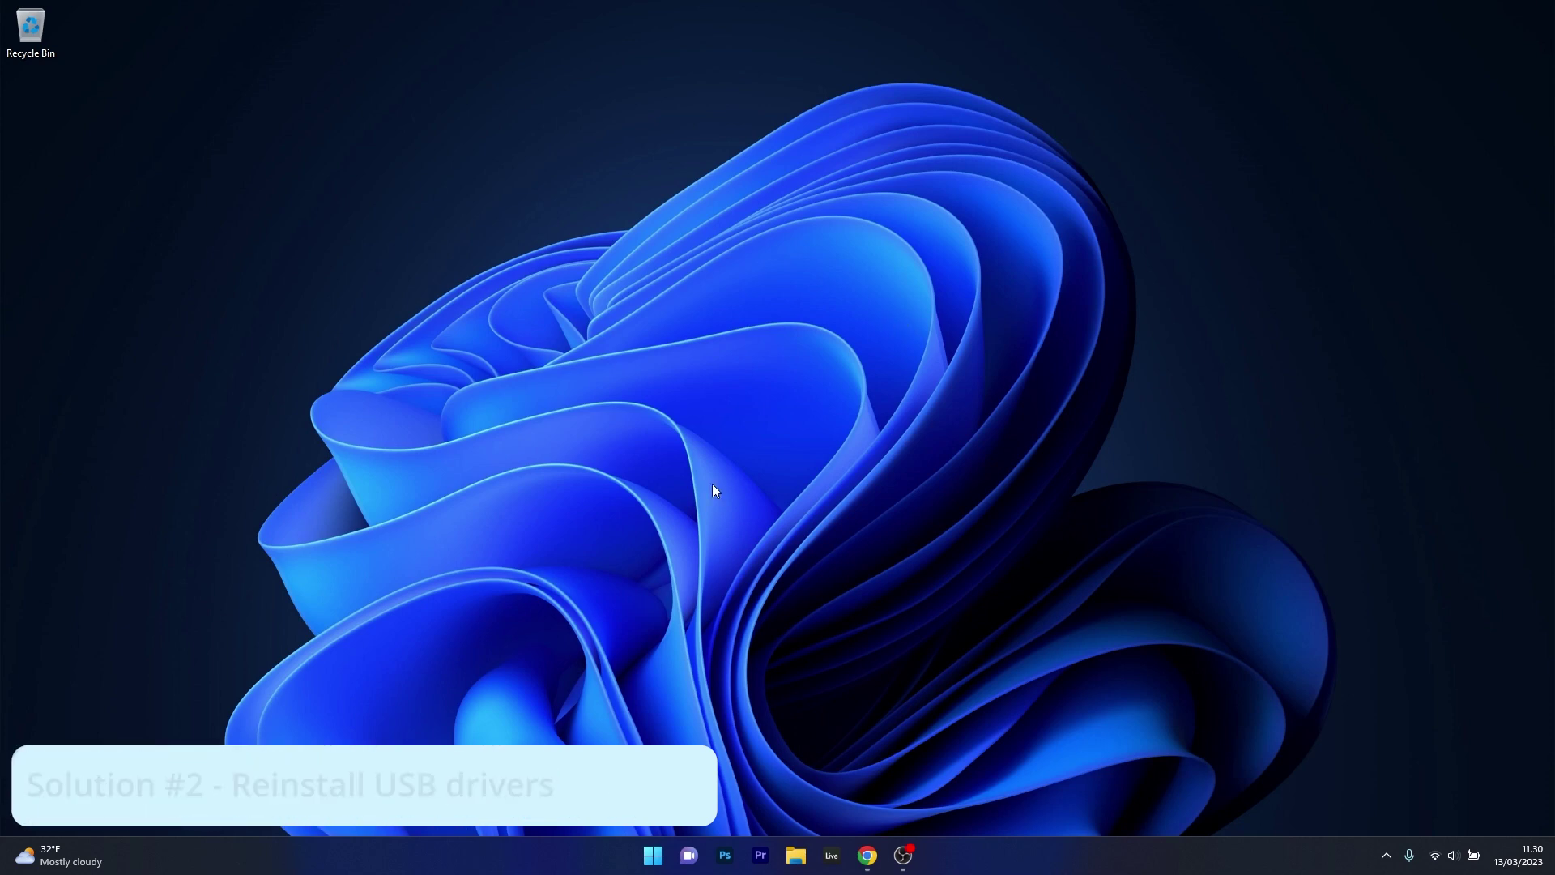
- Open Device Manager from the Start button's context menu, centre it, and expand Universal Serial Bus controllers
right_click(653, 855)
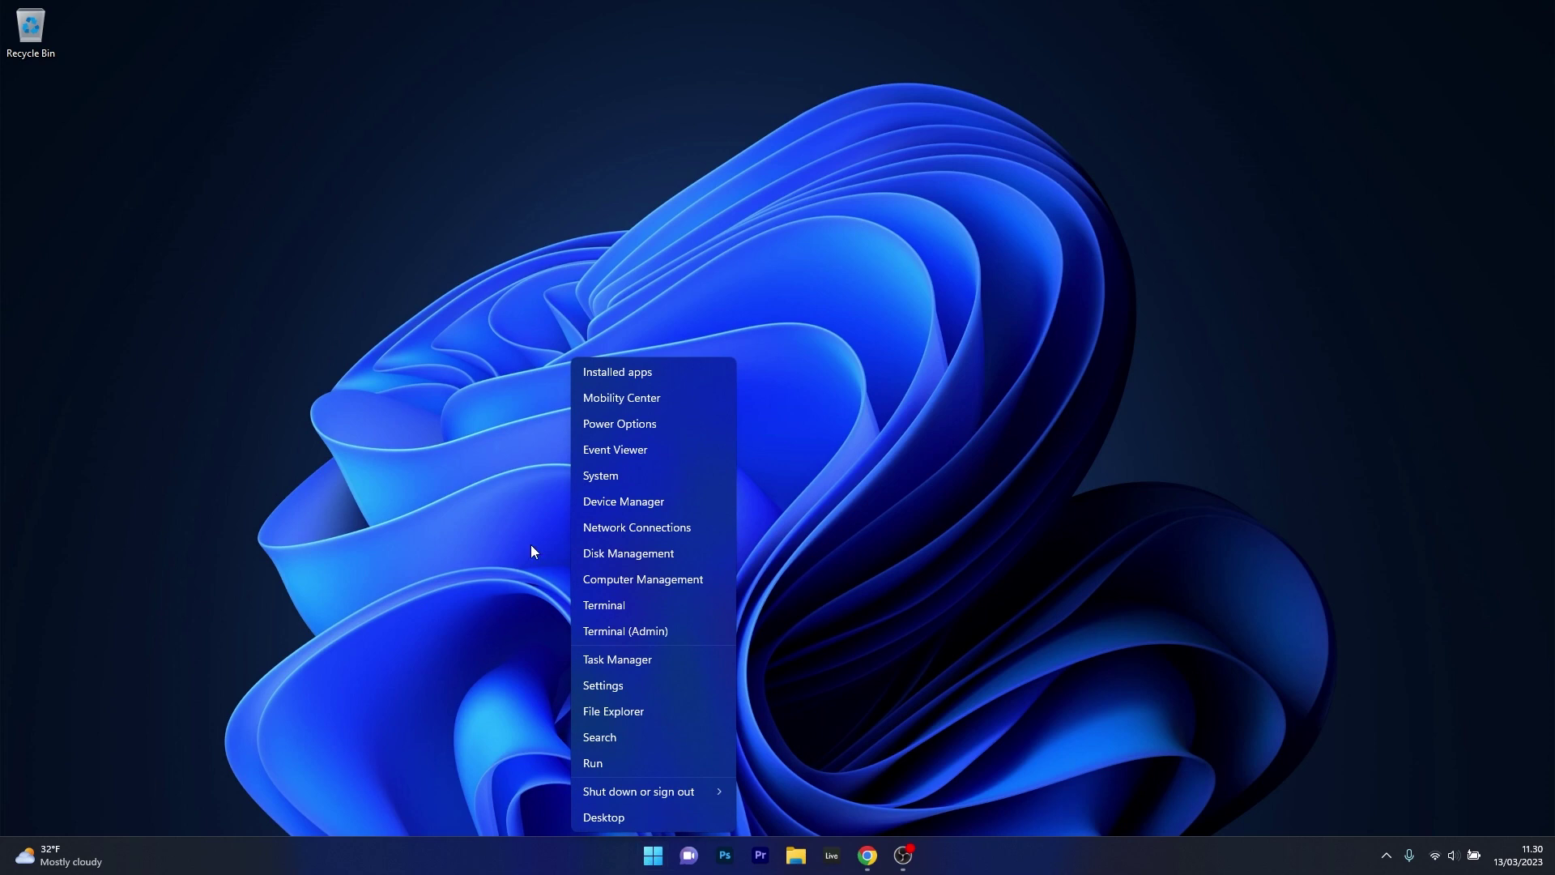
click(695, 501)
click(90, 430)
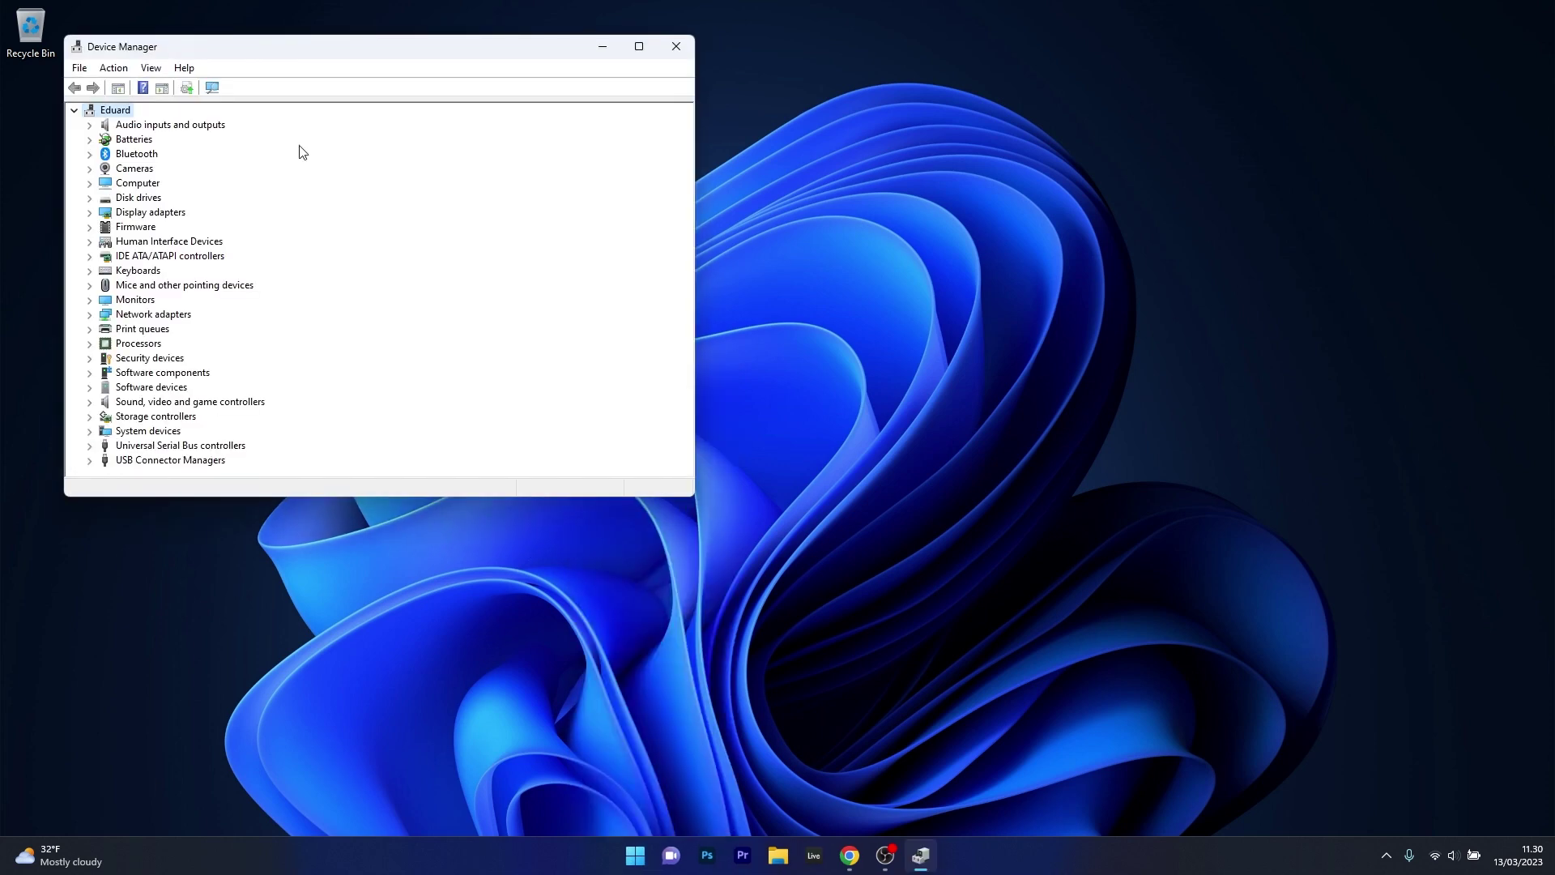
drag(365, 52, 812, 205)
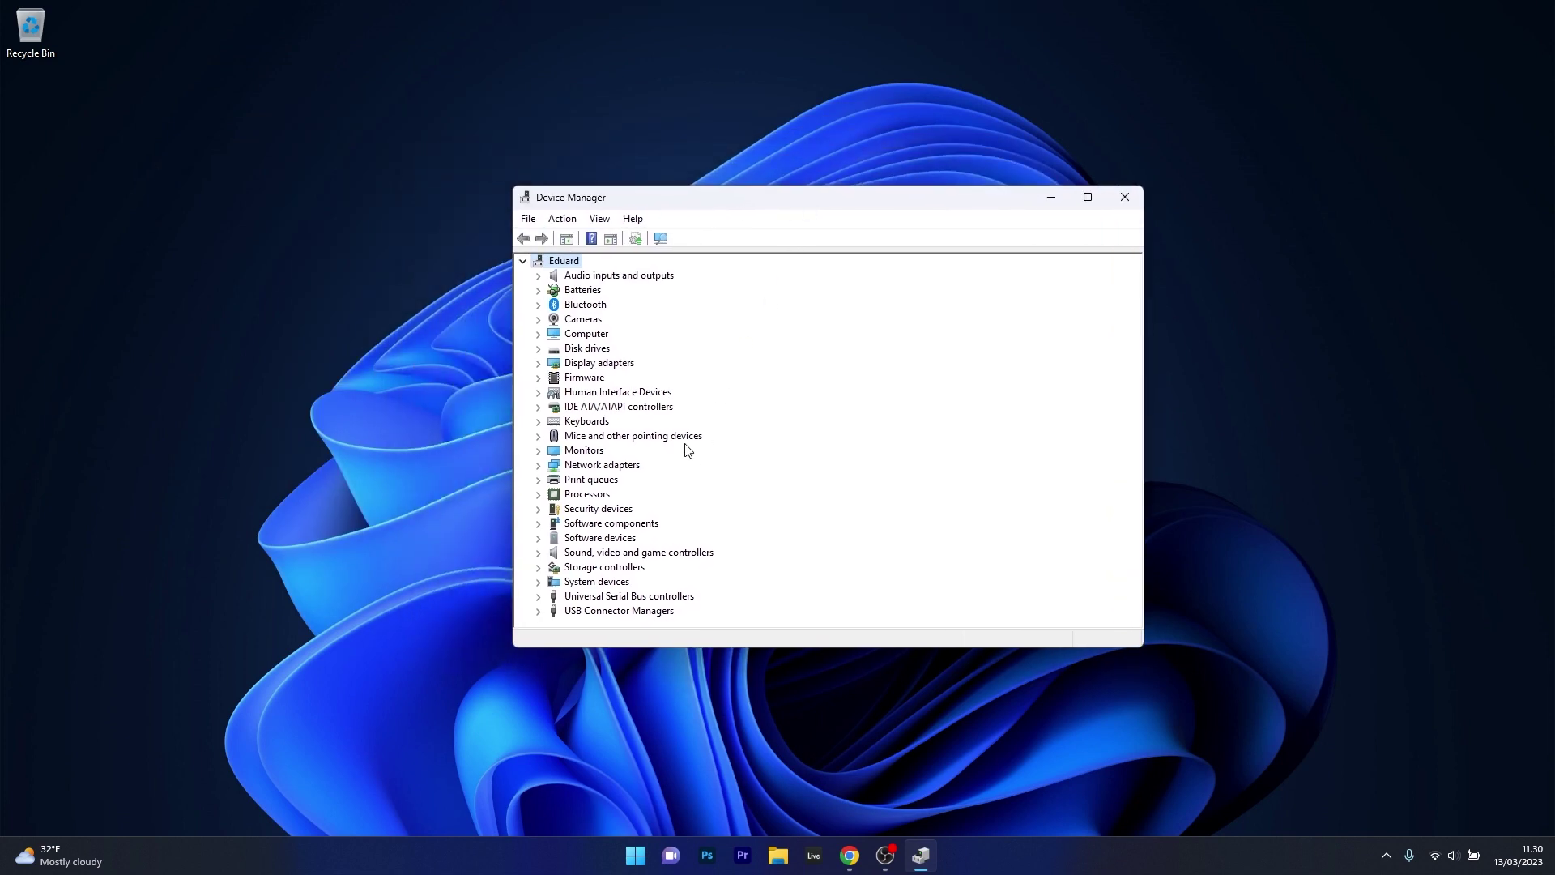
click(538, 596)
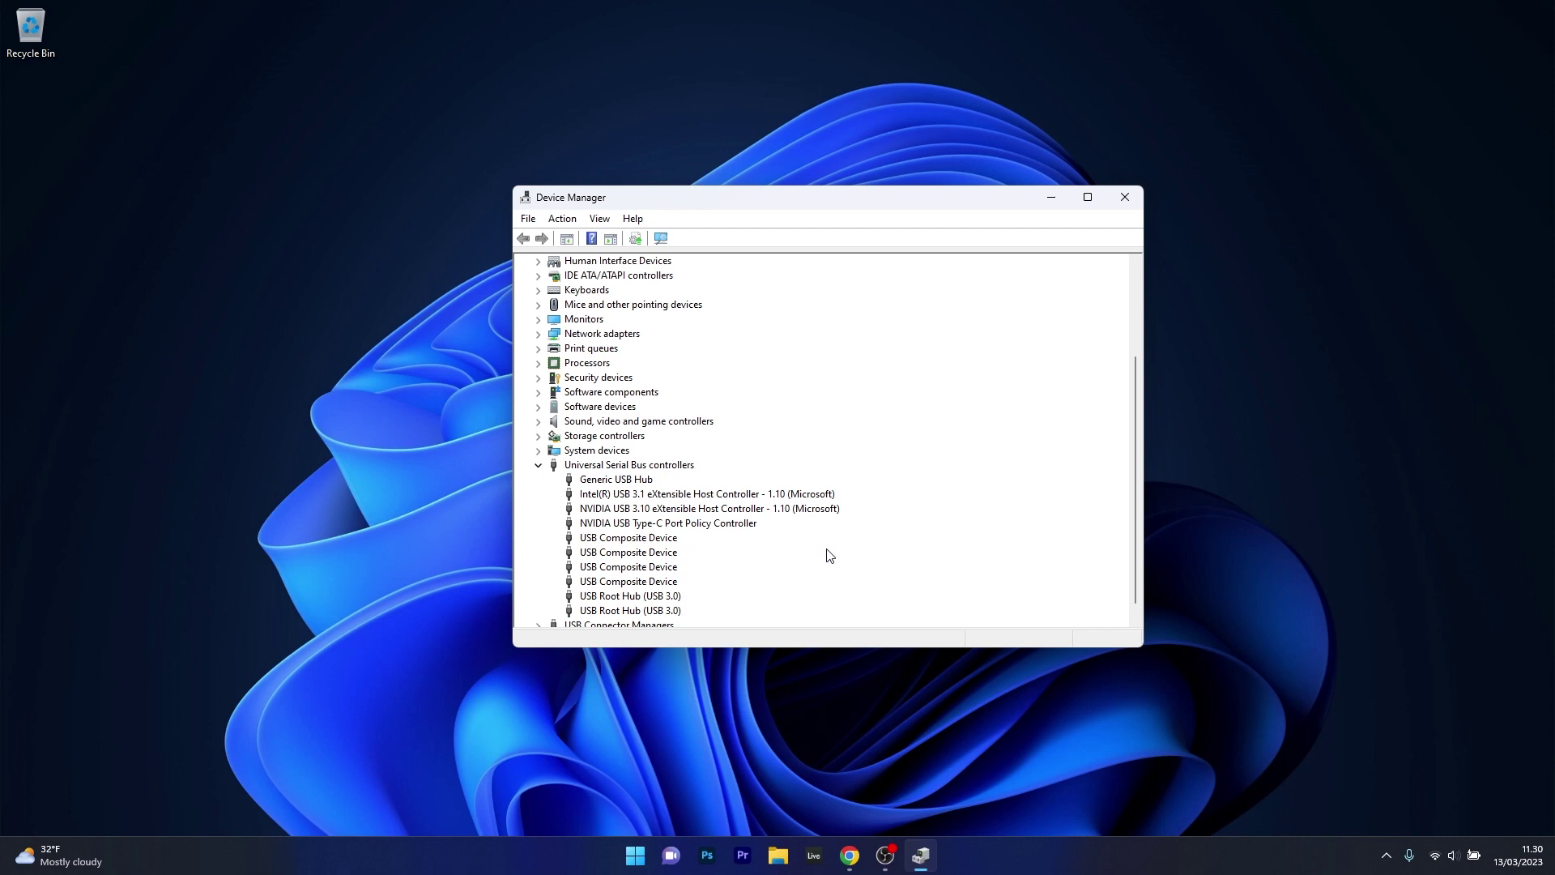
- Uninstall the first USB Composite Device, open then dismiss the second one's menu, and close Device Manager
right_click(635, 542)
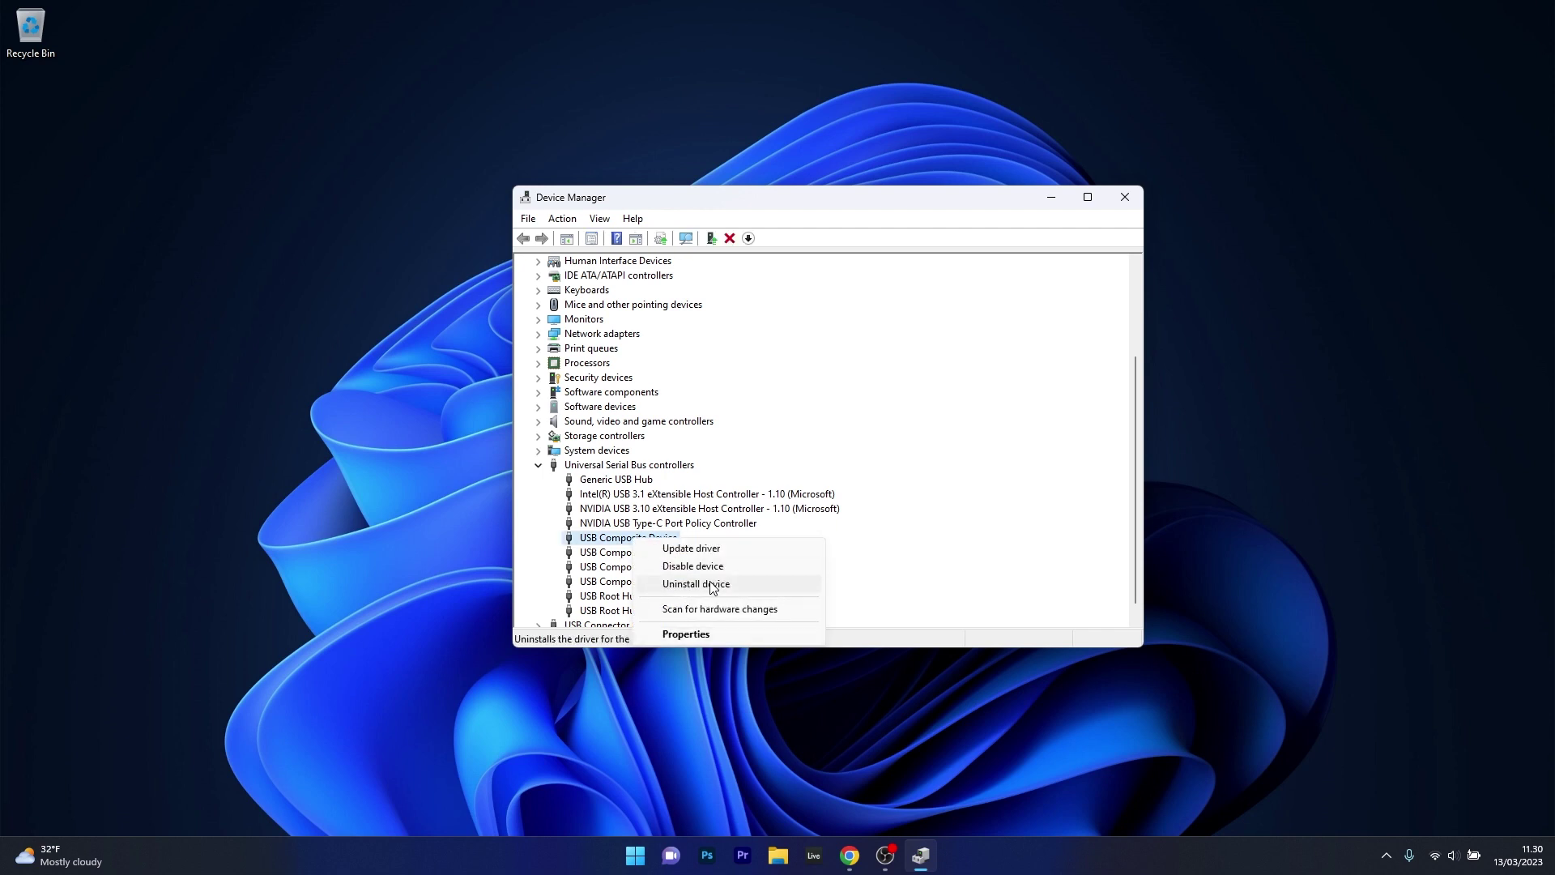
click(712, 584)
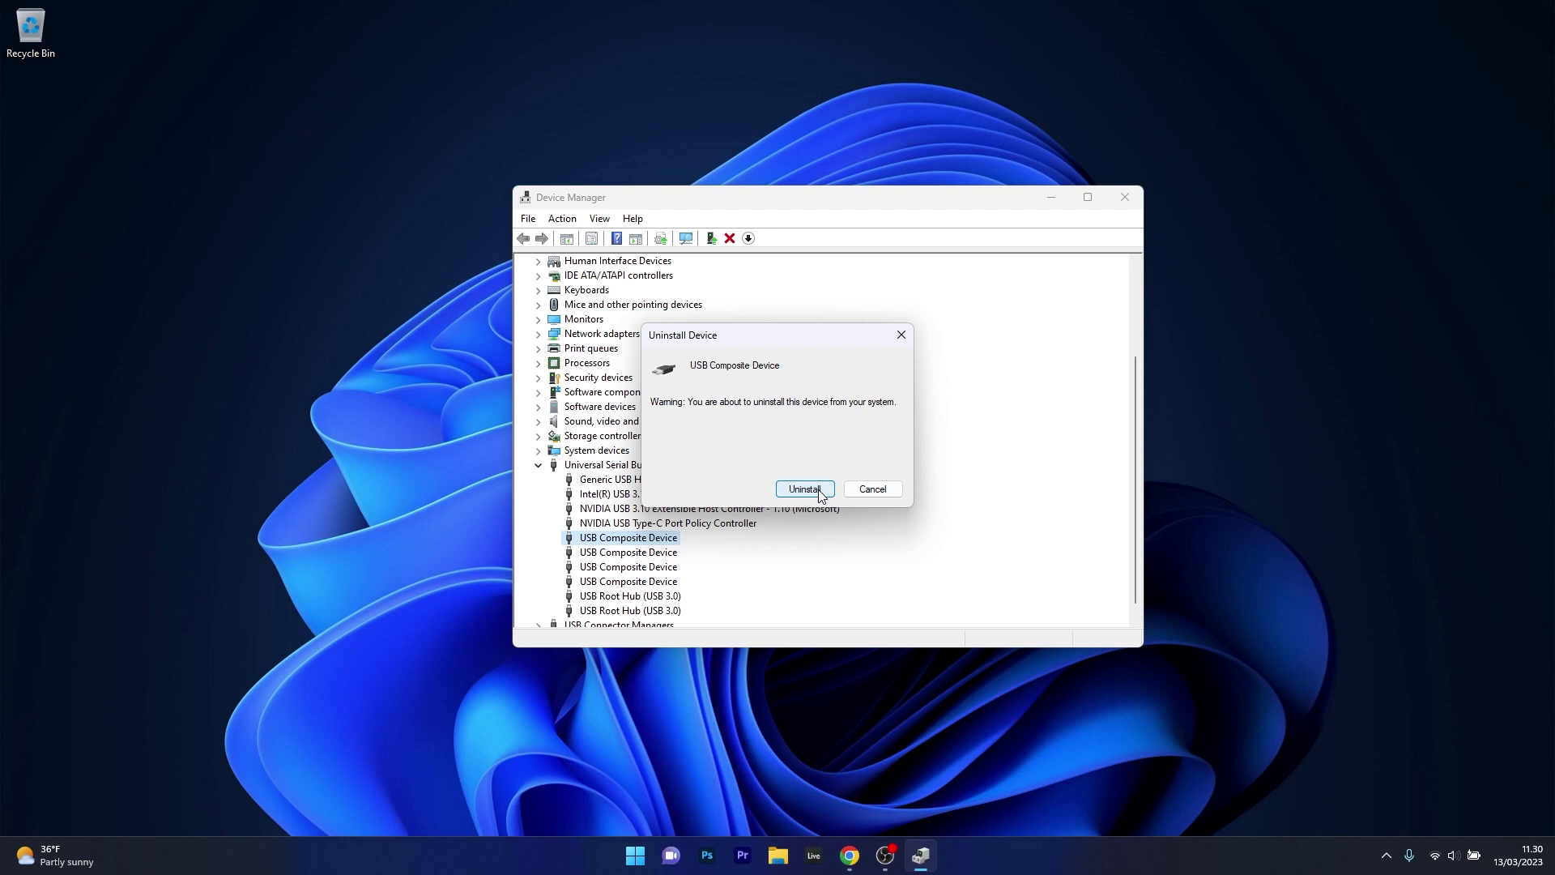
click(872, 489)
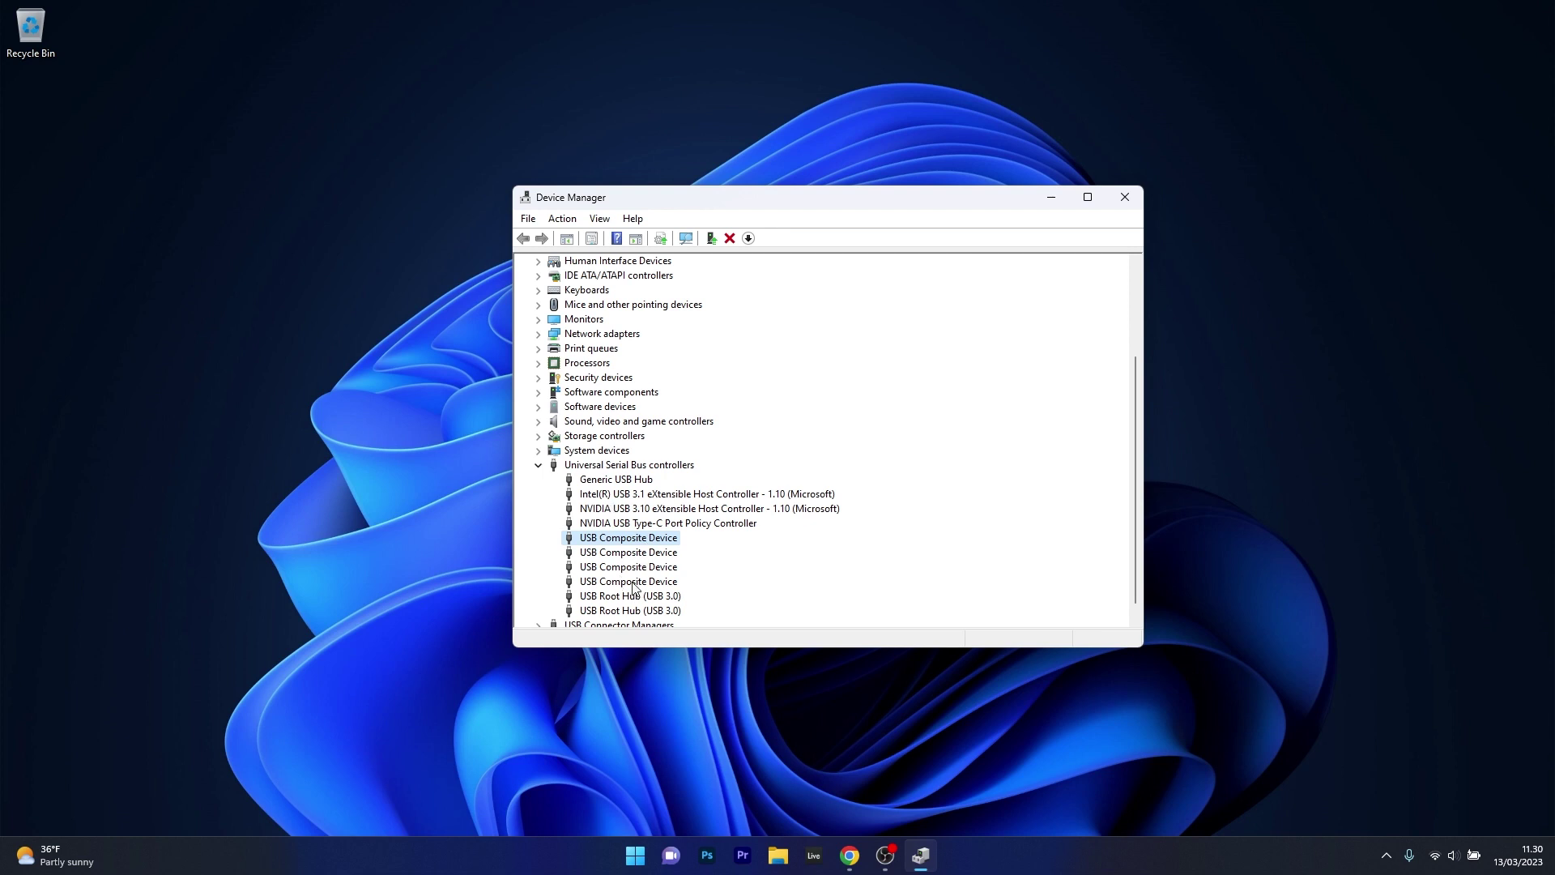
right_click(637, 551)
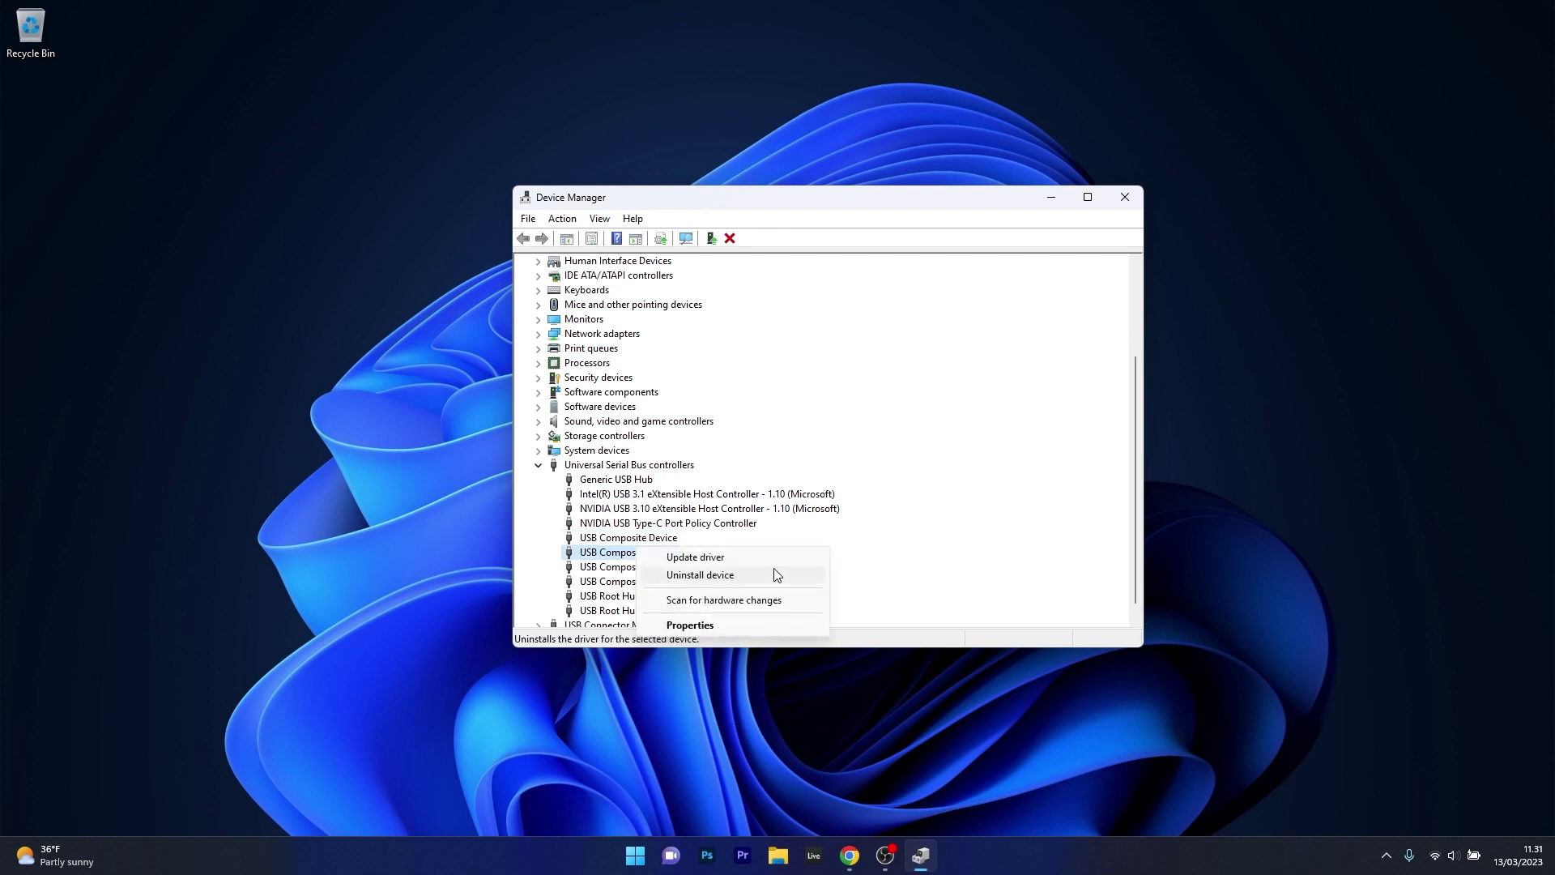
click(918, 559)
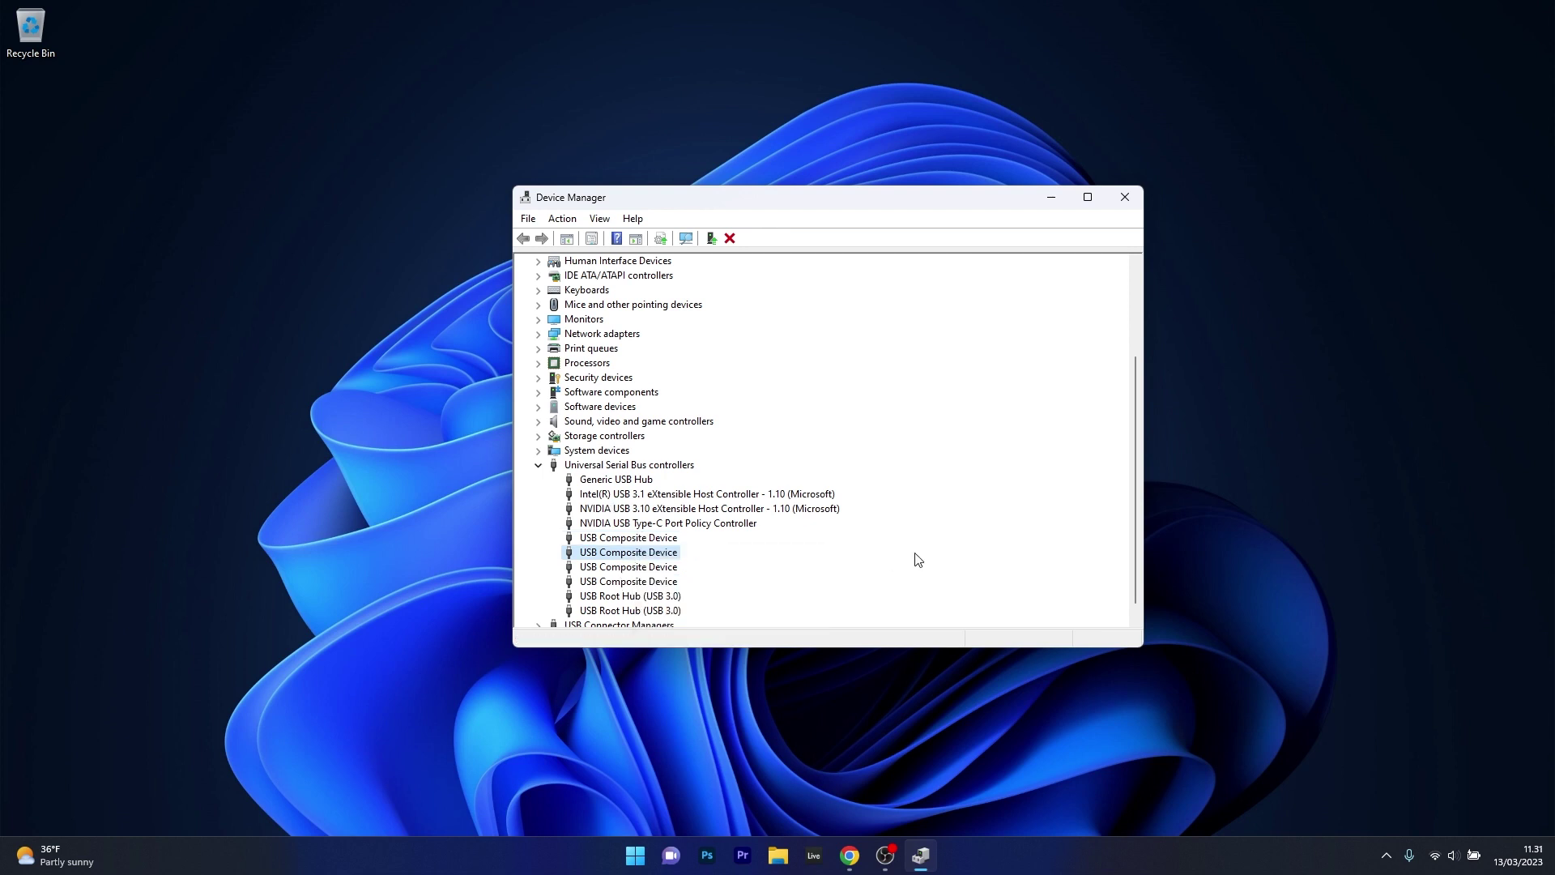
click(1126, 208)
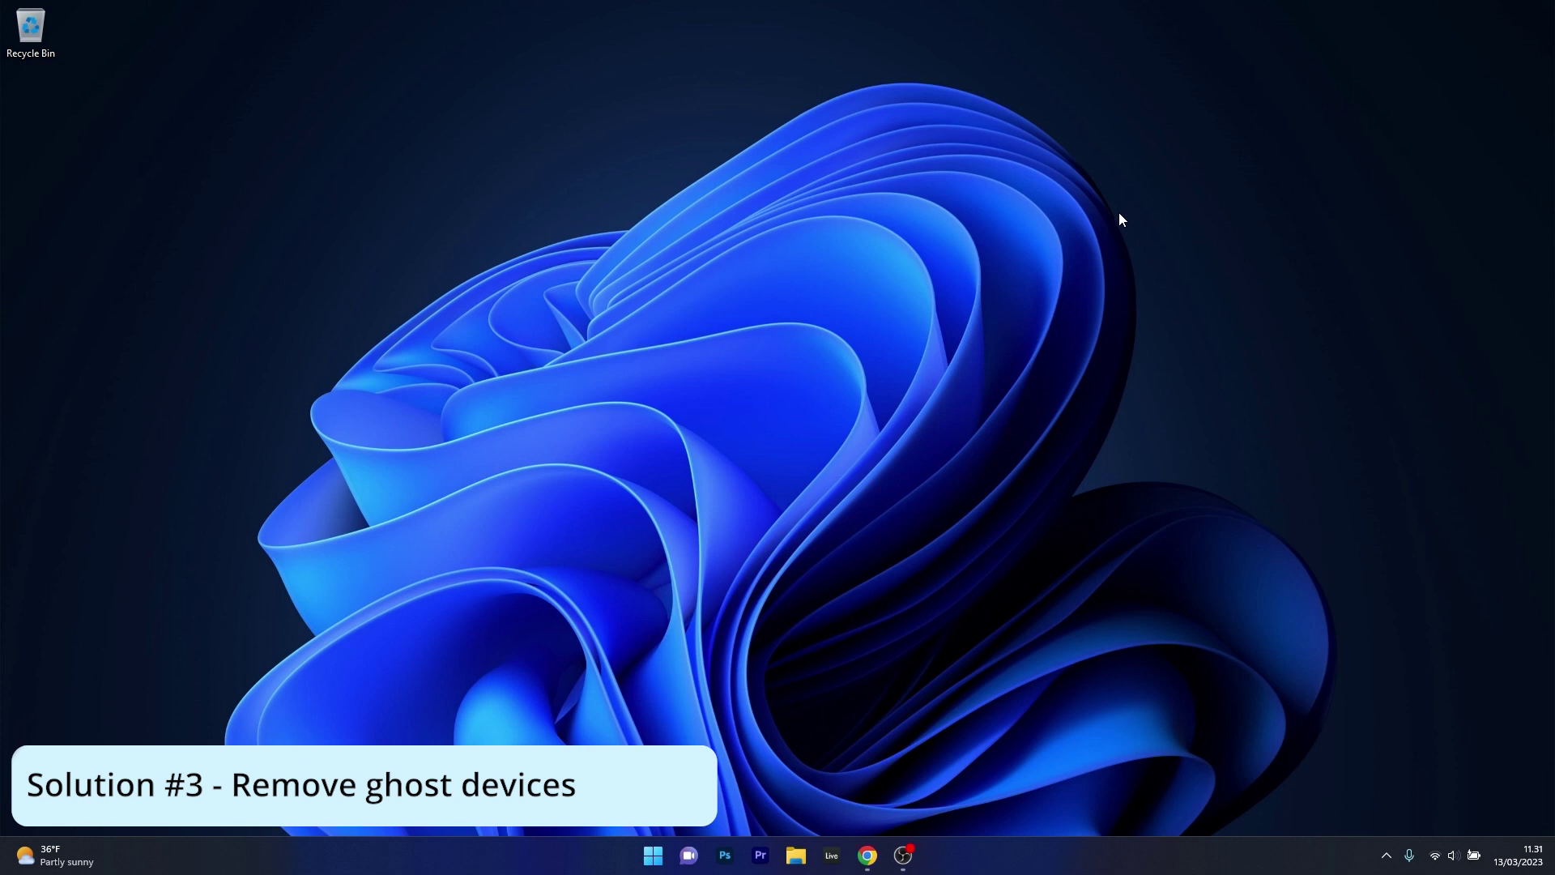
- Reopen Device Manager, collapse System devices, expand Universal Serial Bus controllers, and open the View menu
right_click(657, 860)
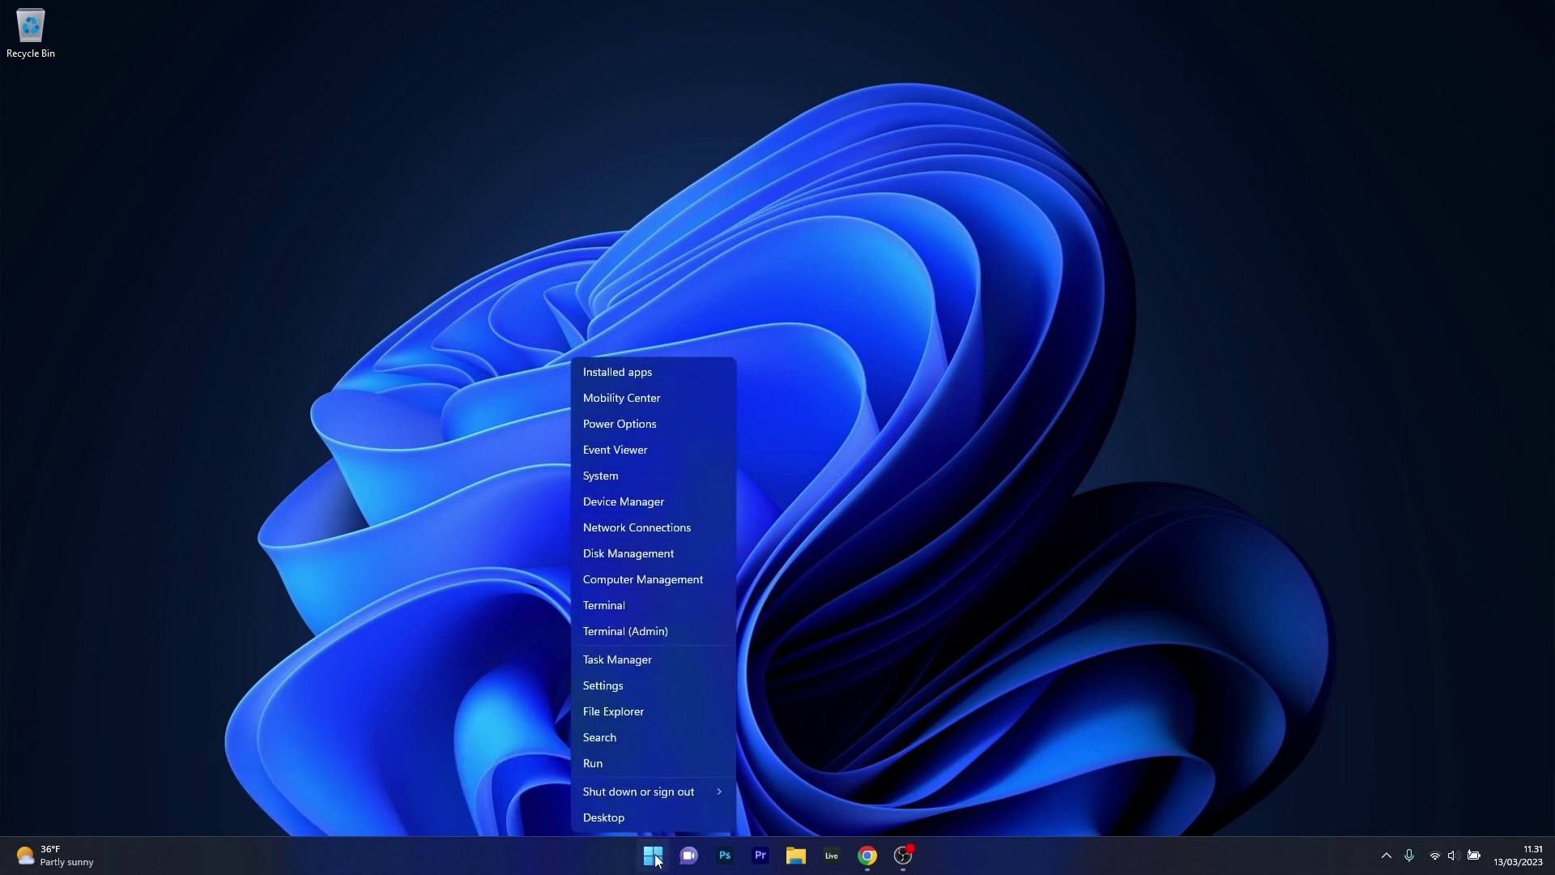
click(708, 502)
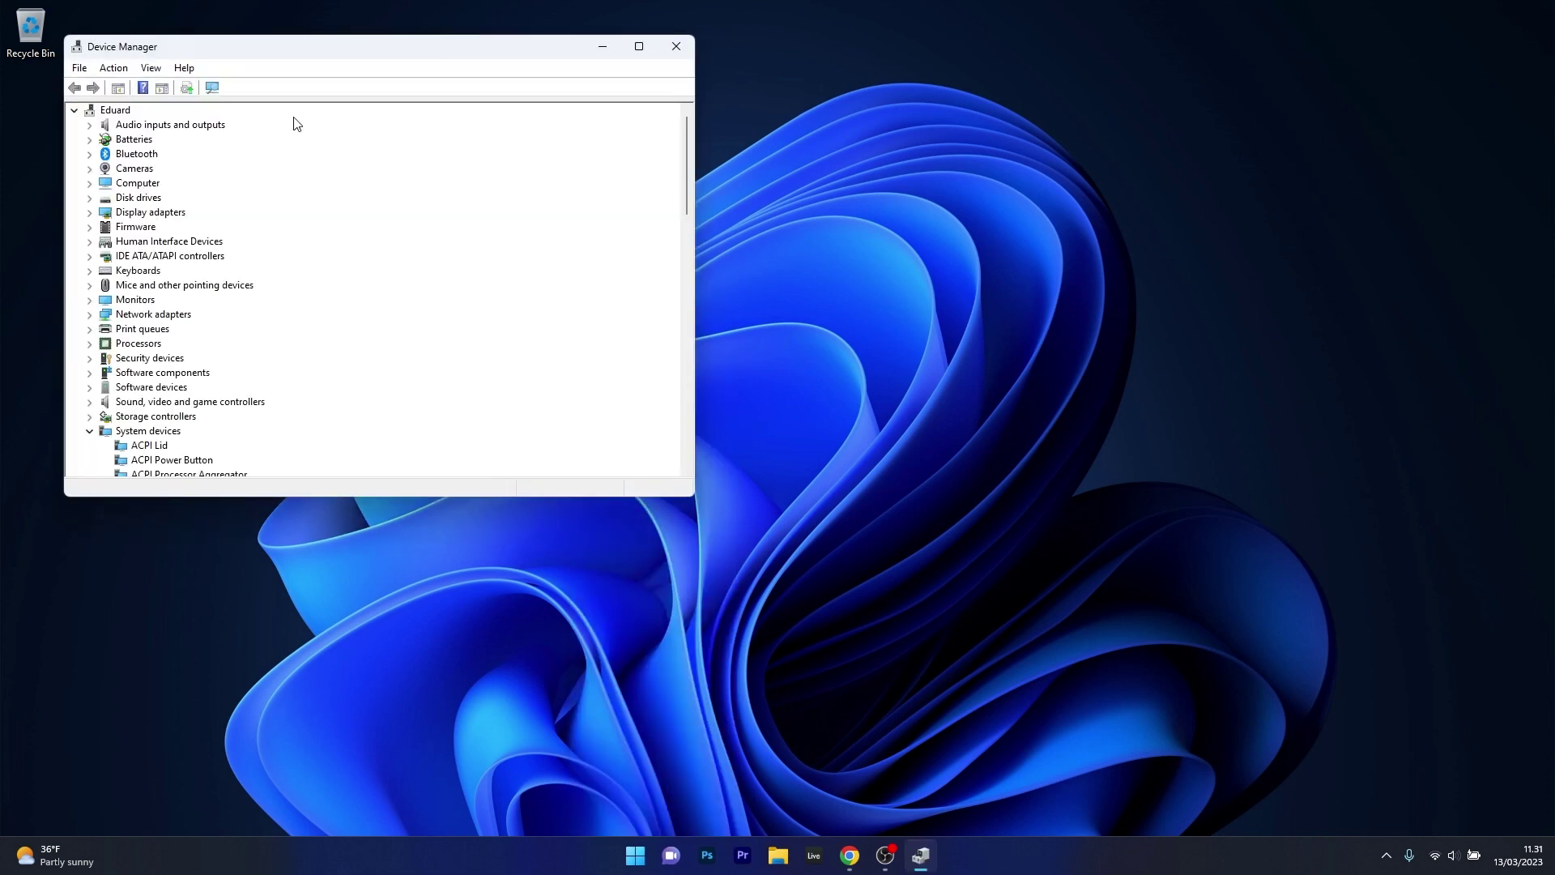
drag(300, 64, 736, 216)
click(524, 583)
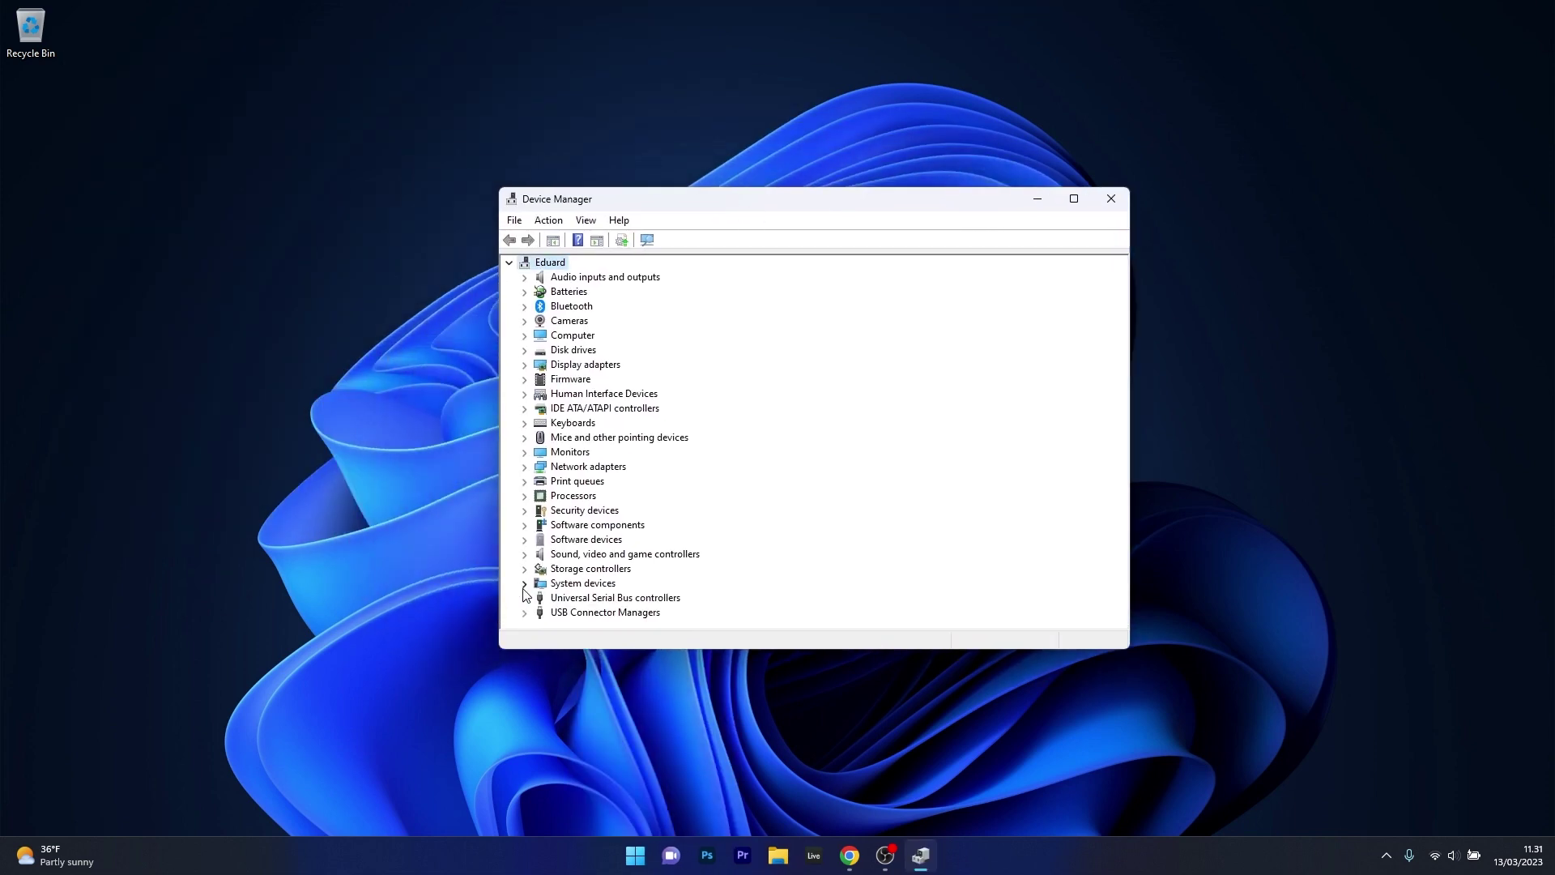
double_click(582, 600)
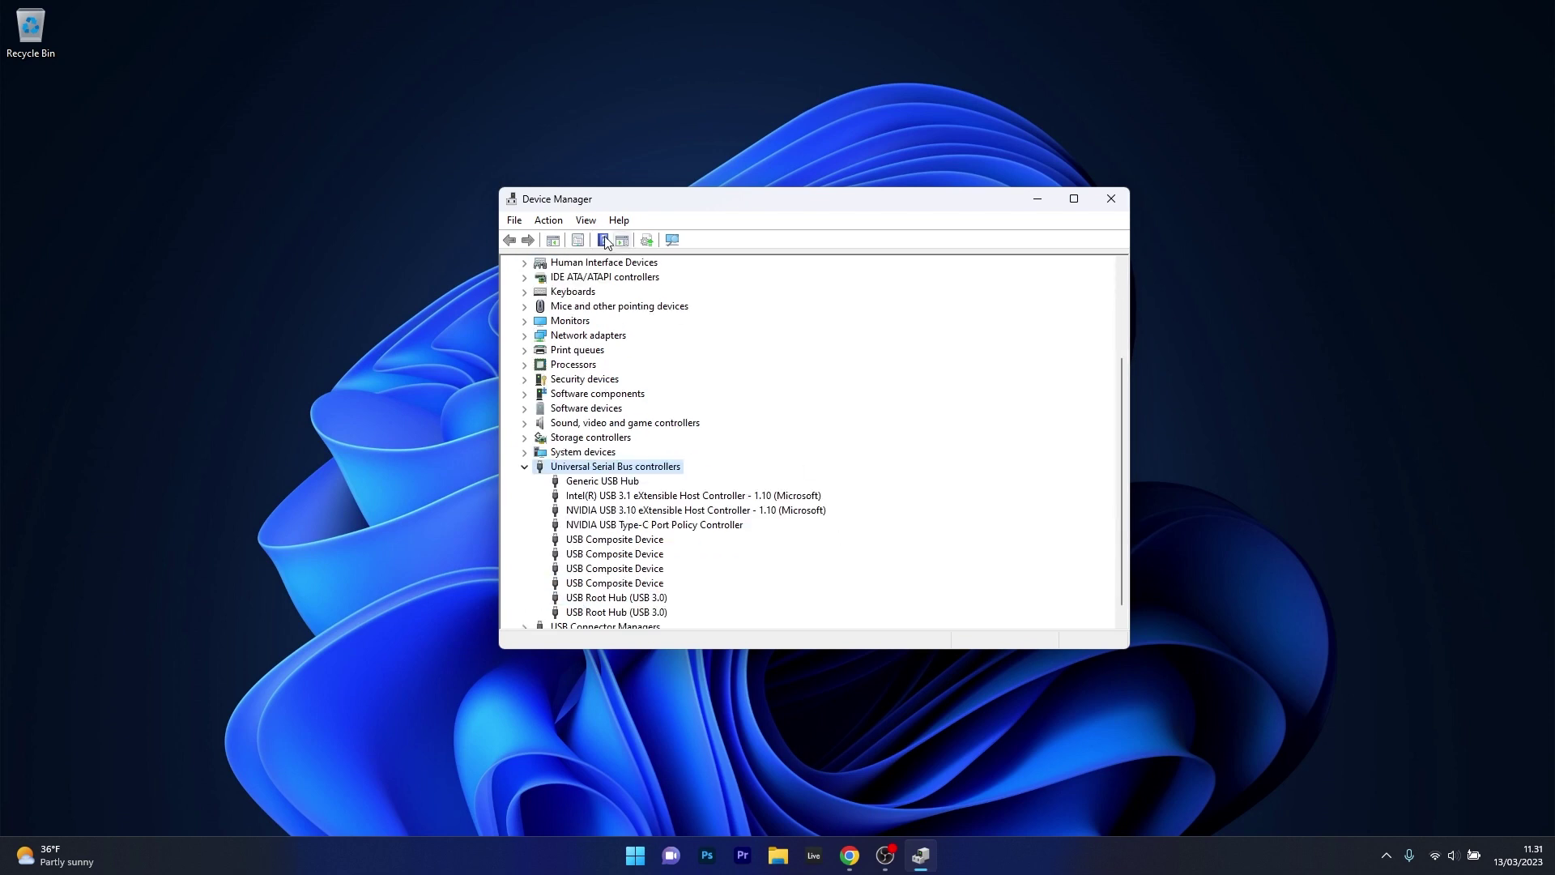
click(587, 220)
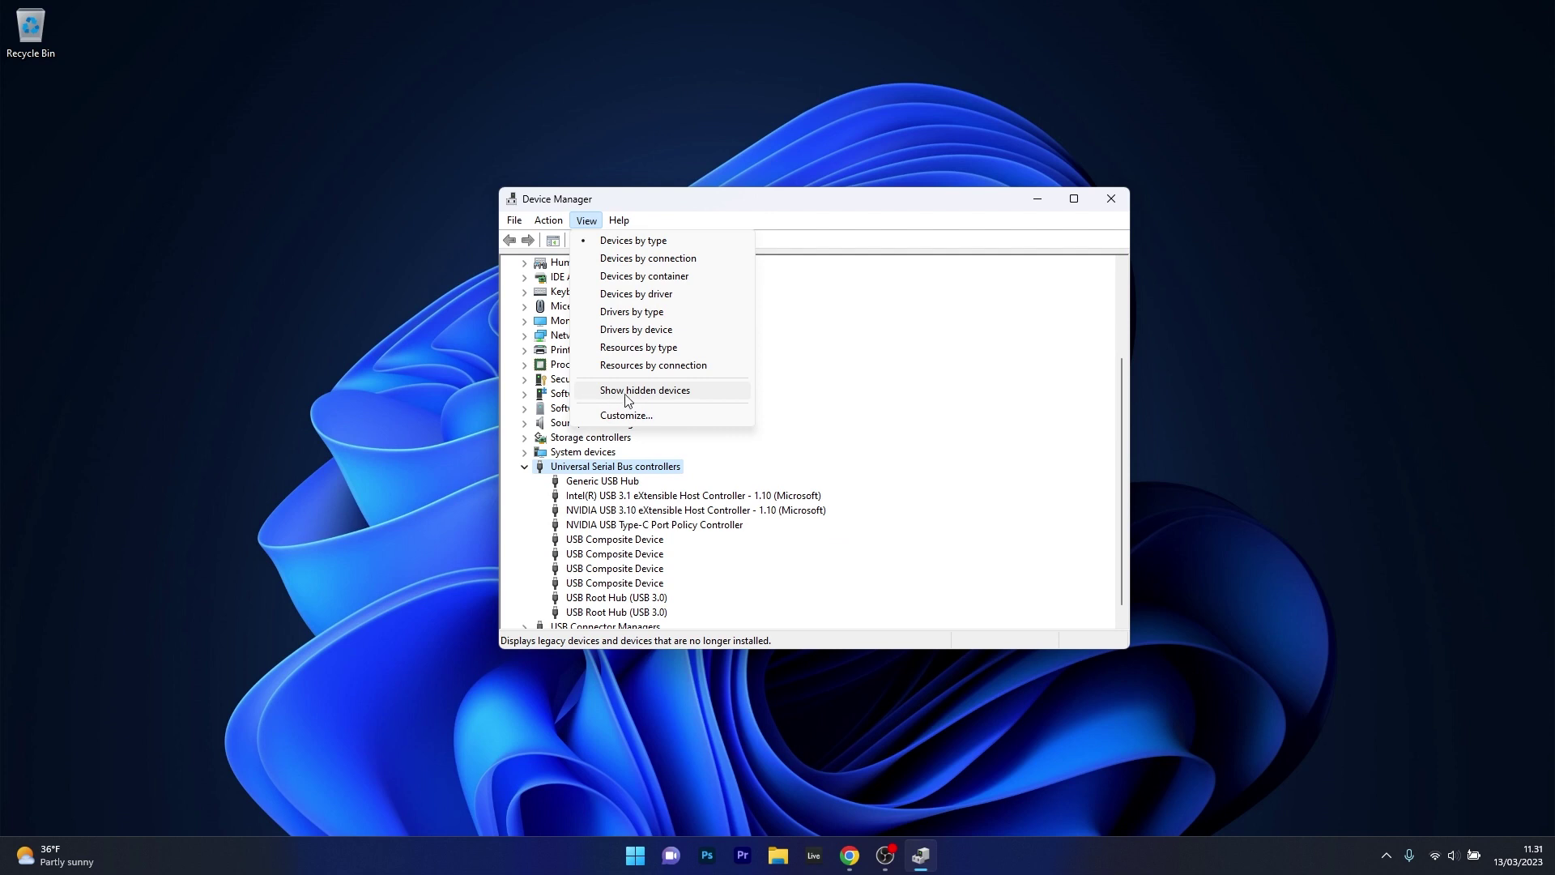
- Show hidden devices, expand Human Interface Devices and Sound, video and game controllers, and select Thrustmaster T150 Bulk Driver
click(694, 399)
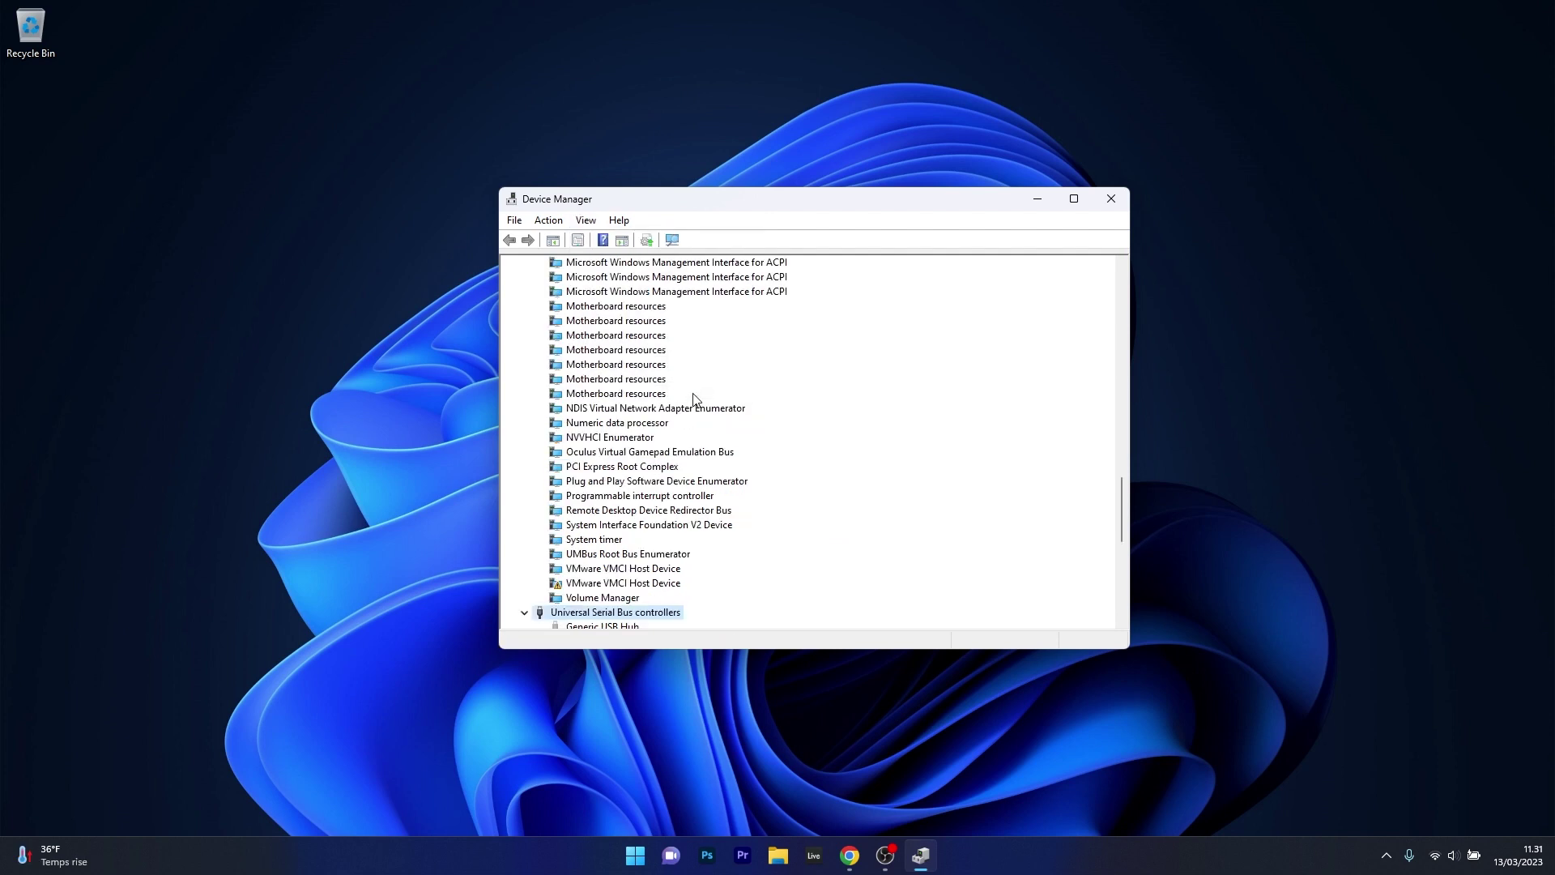
drag(1123, 523, 1172, 357)
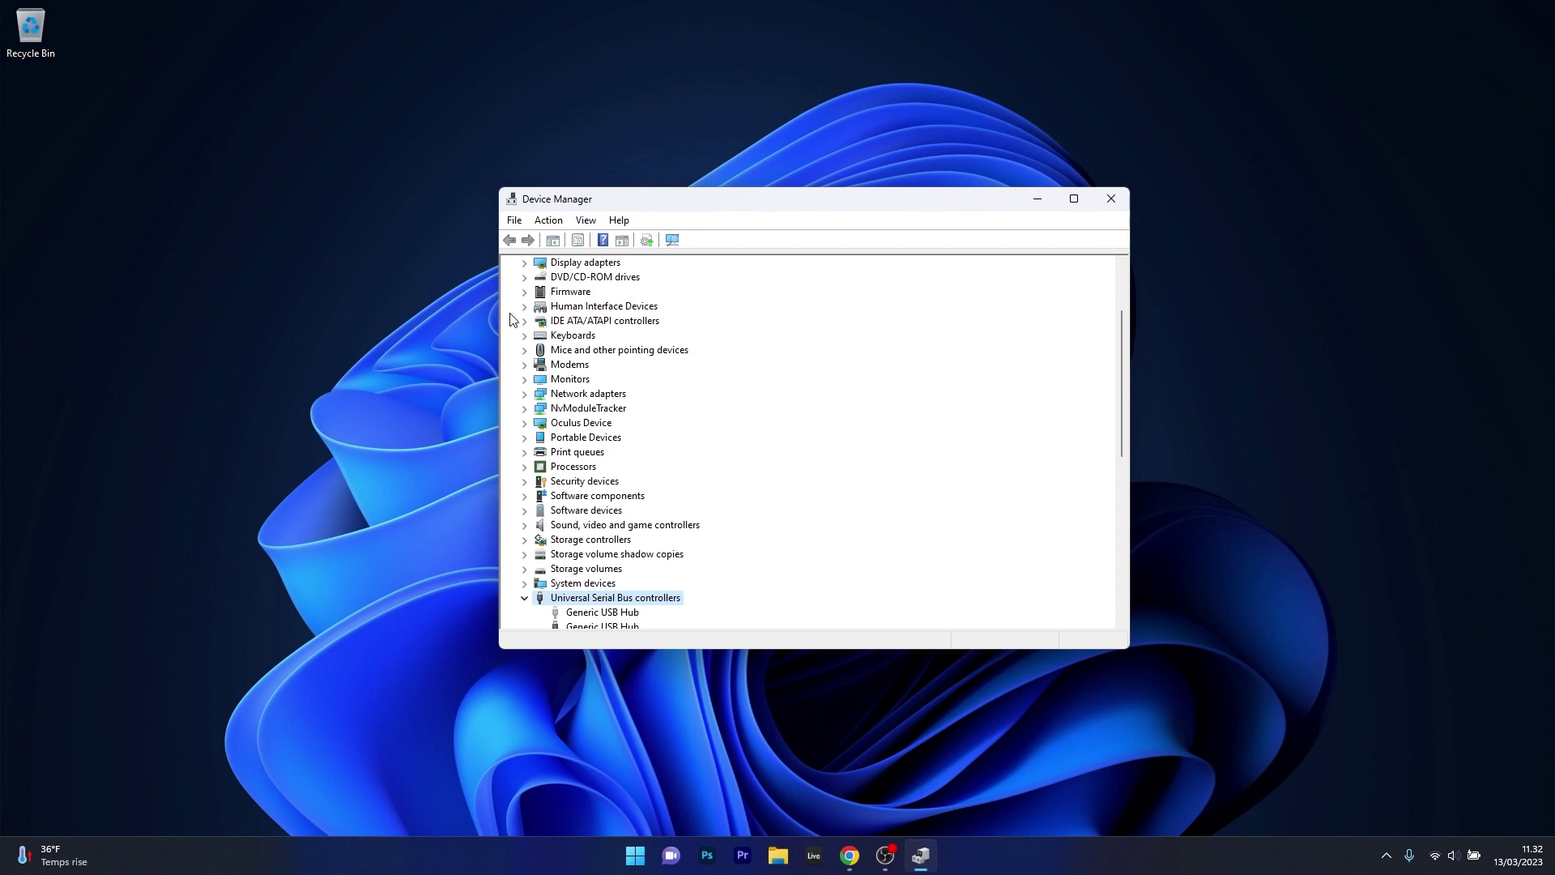
click(524, 307)
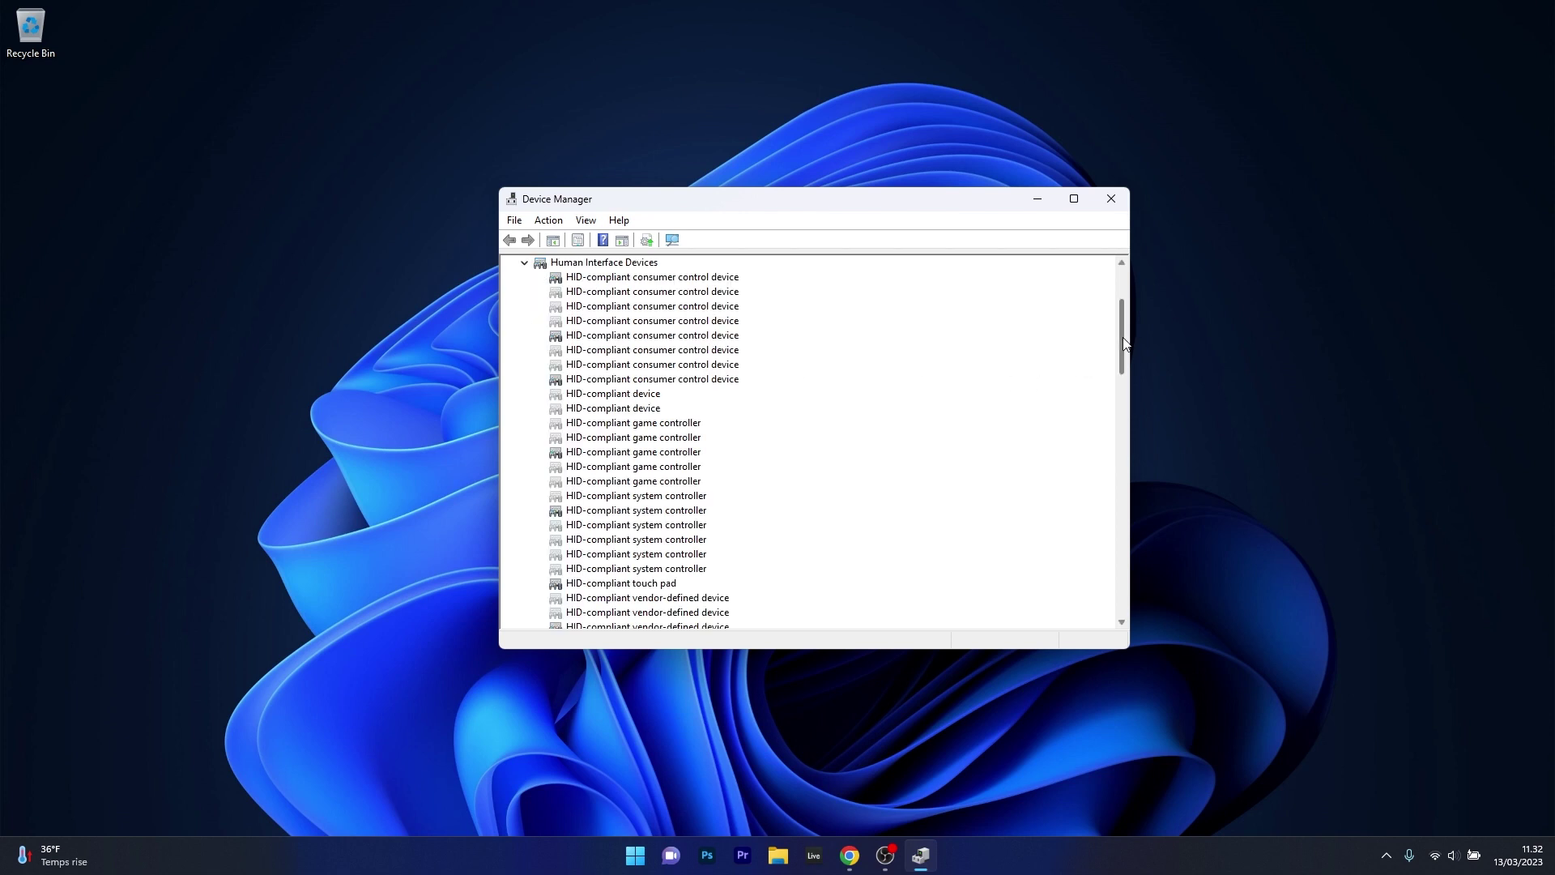
drag(1124, 344, 1114, 489)
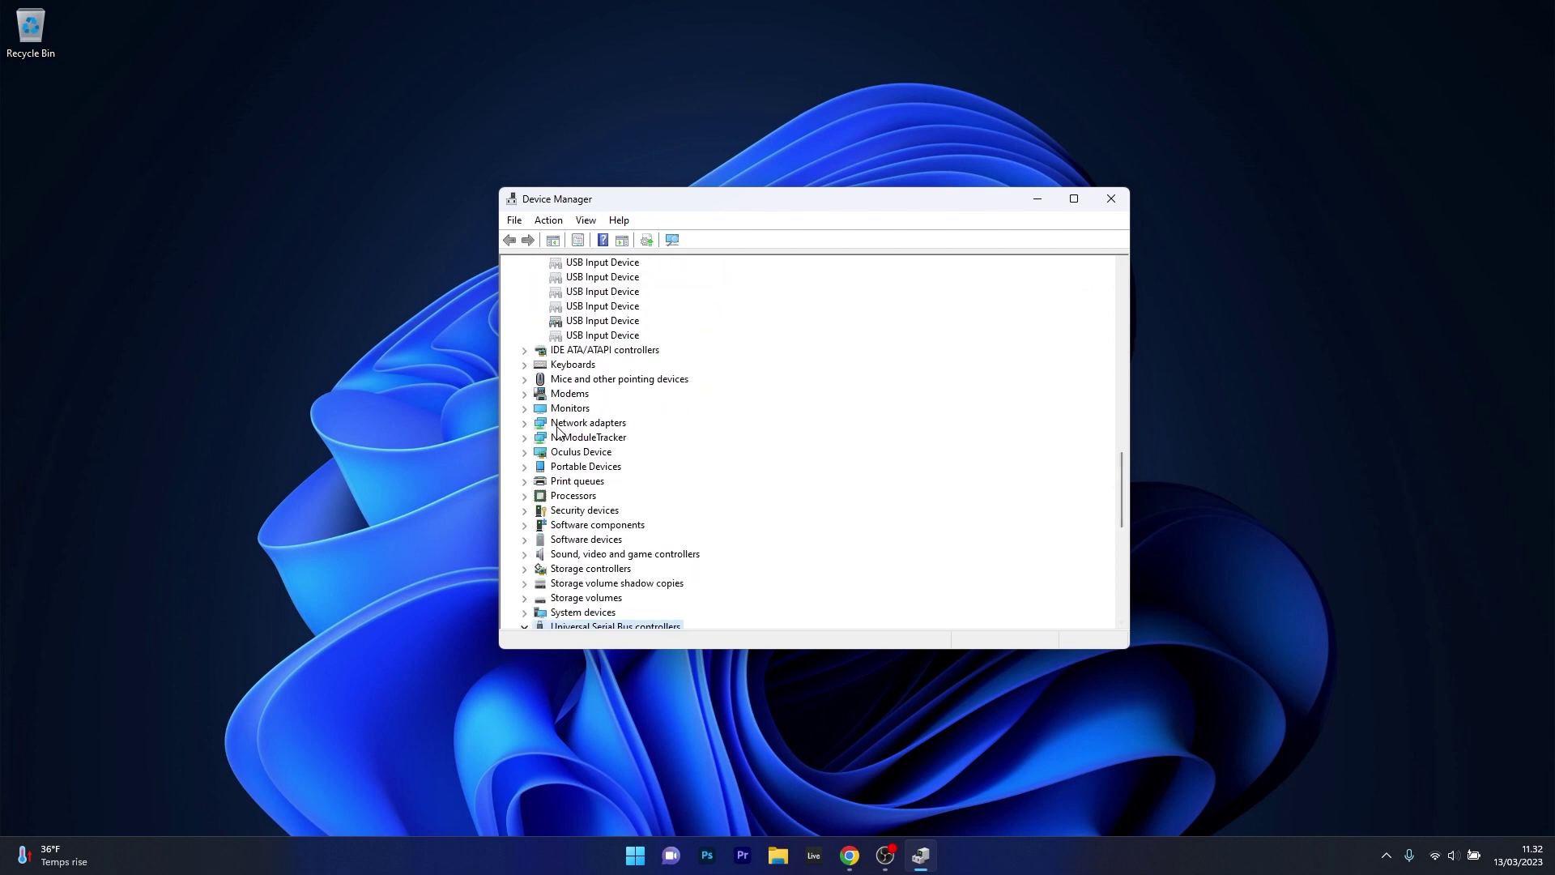
click(525, 556)
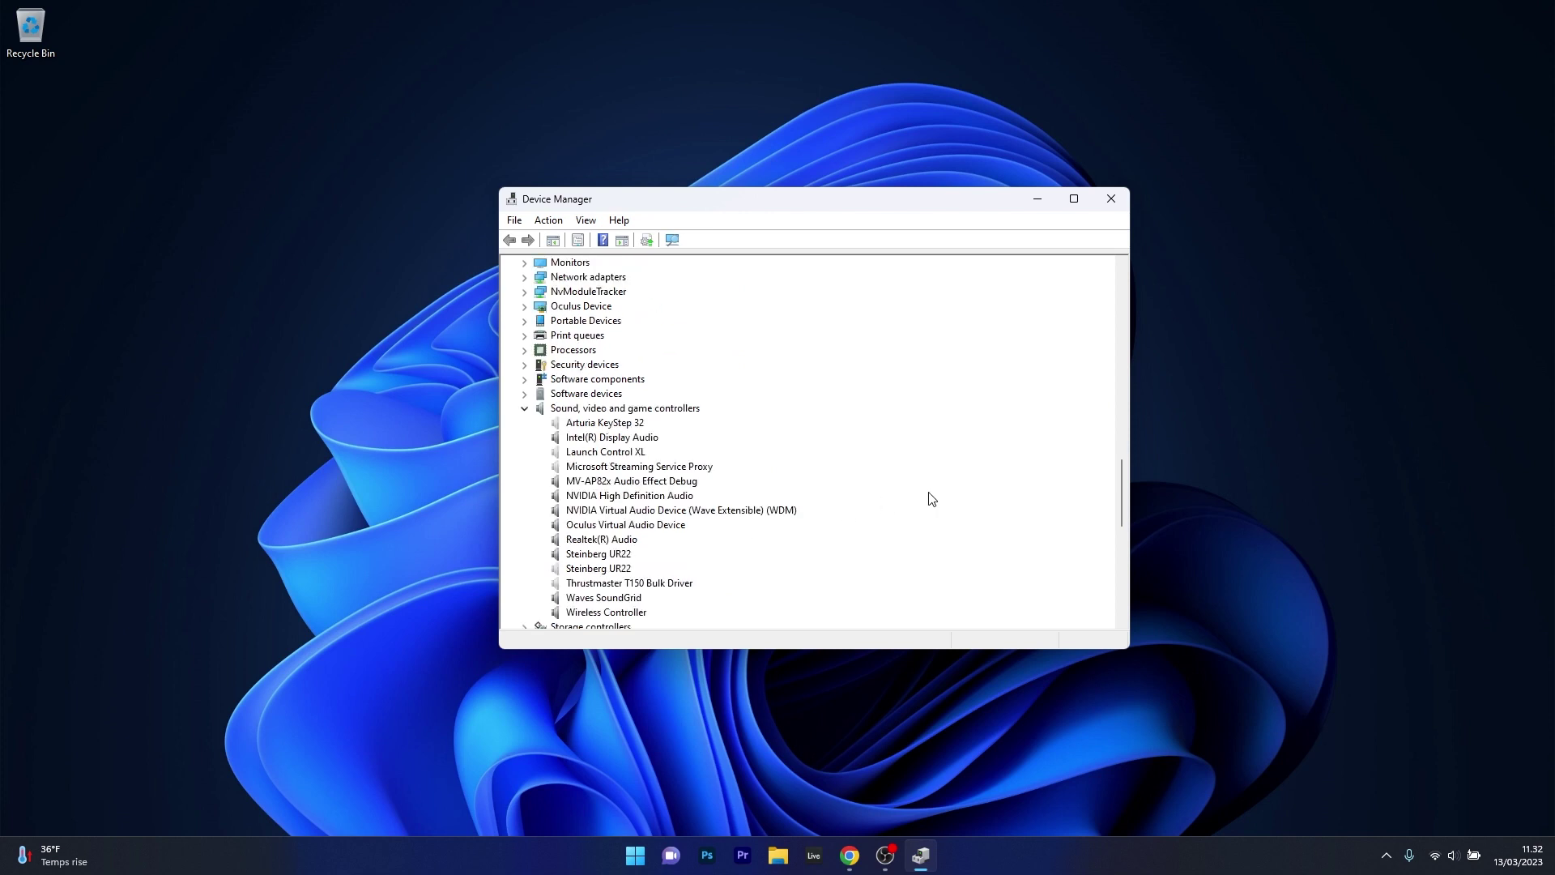
click(567, 569)
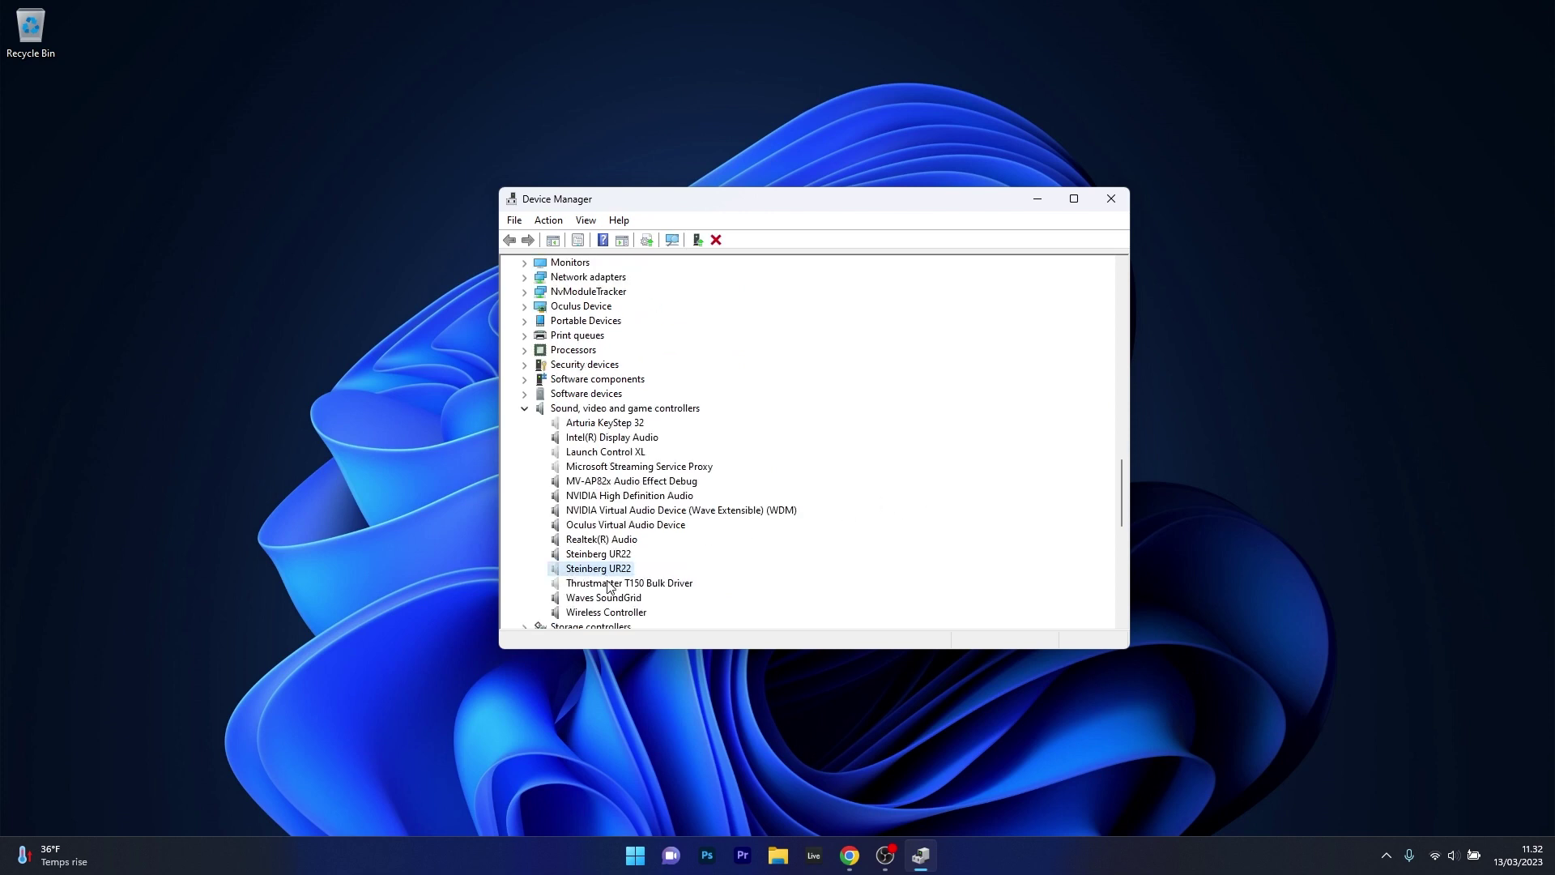
click(565, 585)
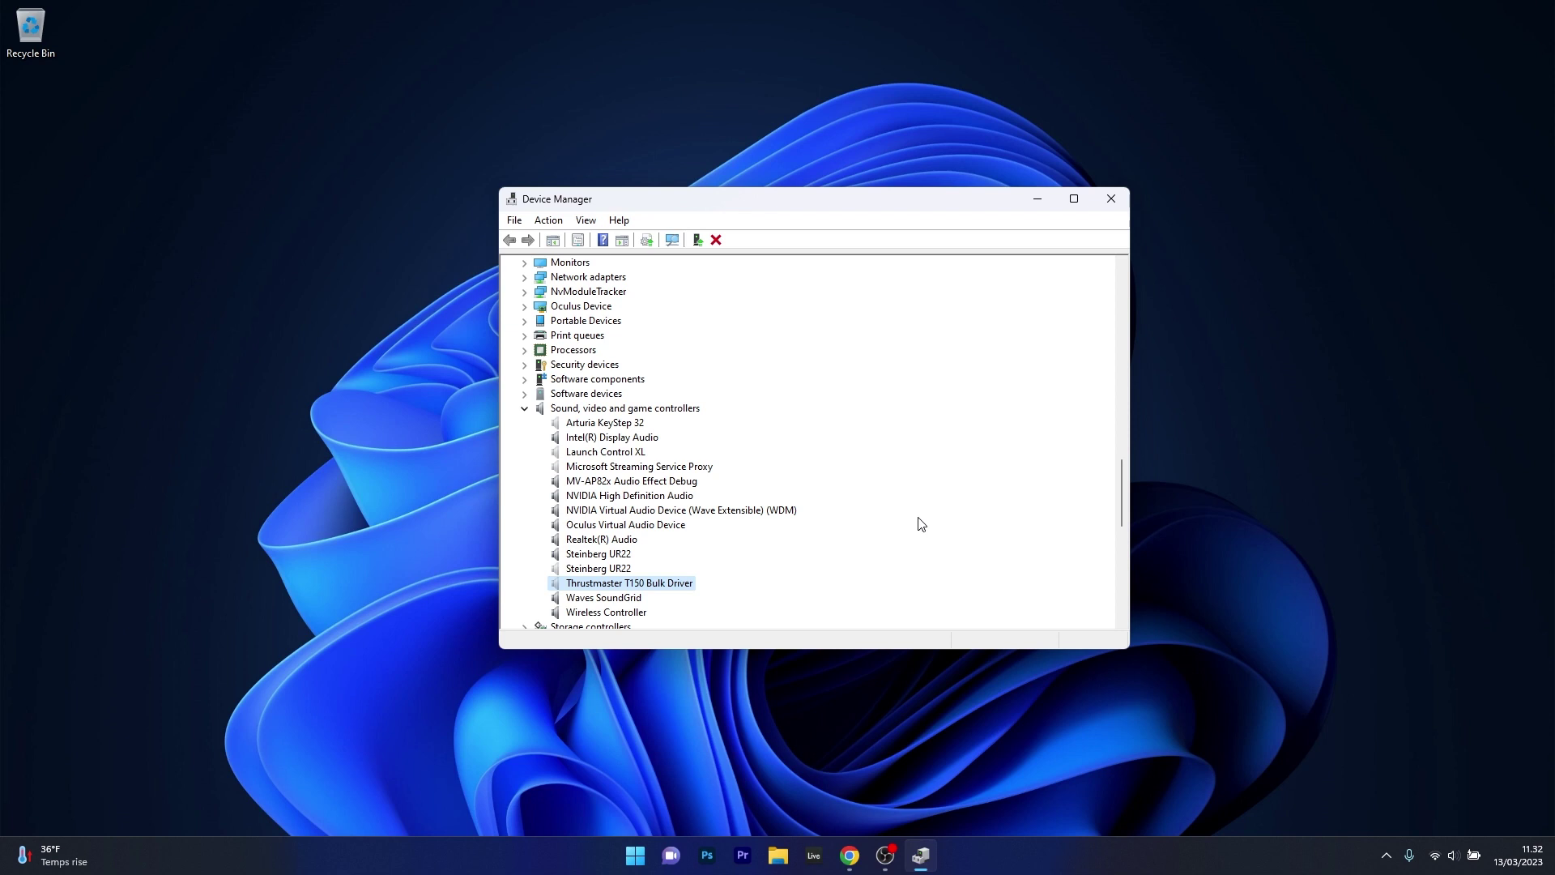
- Begin uninstalling the USB Composite Device, cancel the confirmation, and close Device Manager
scroll(1116, 490, down, 6)
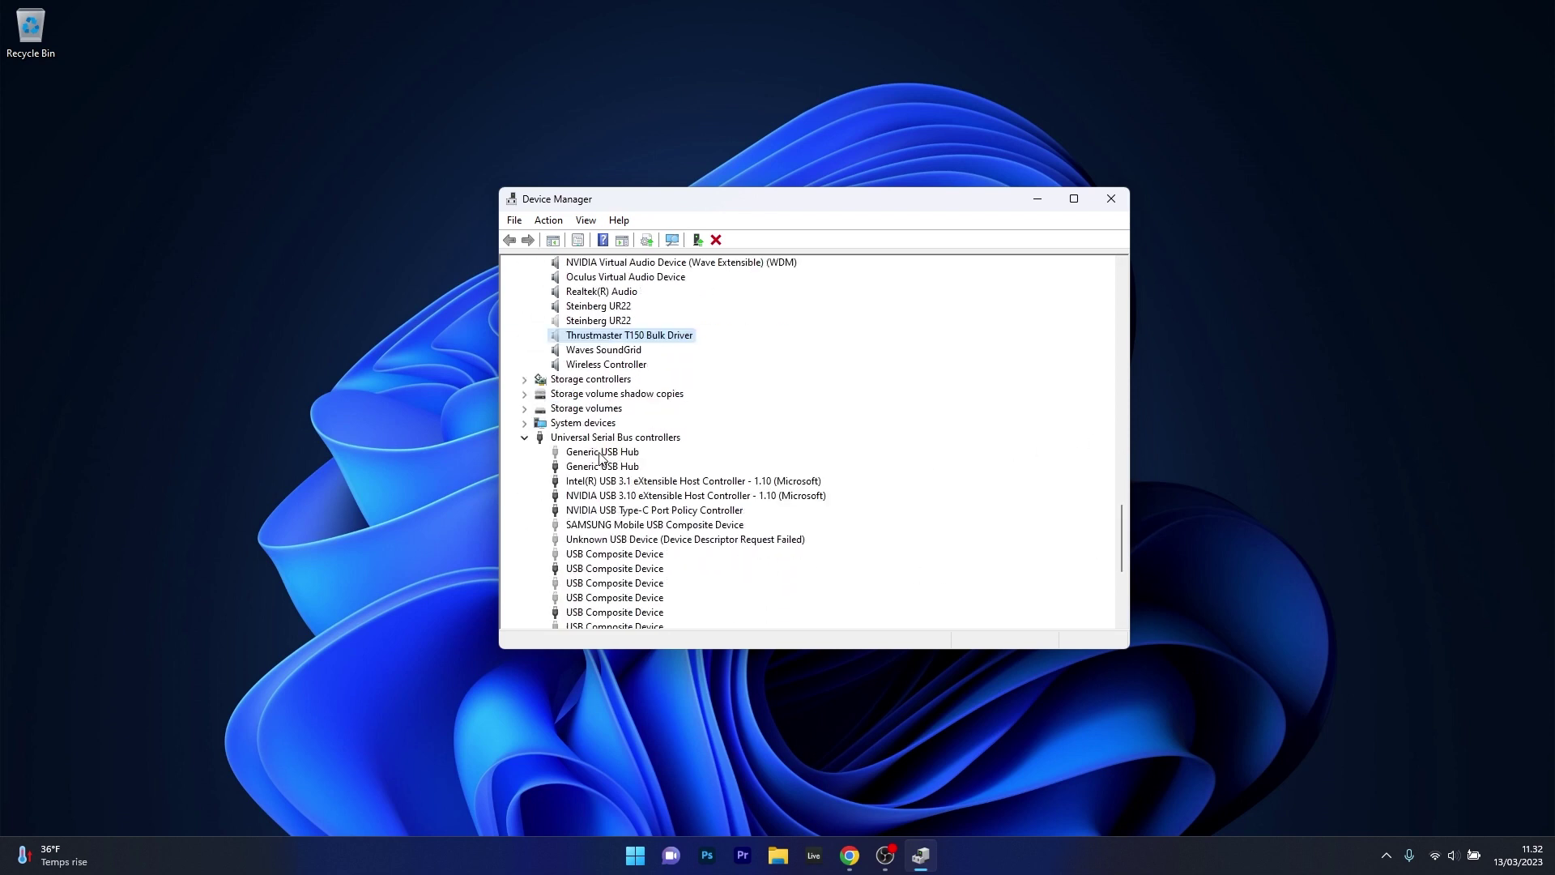
right_click(604, 557)
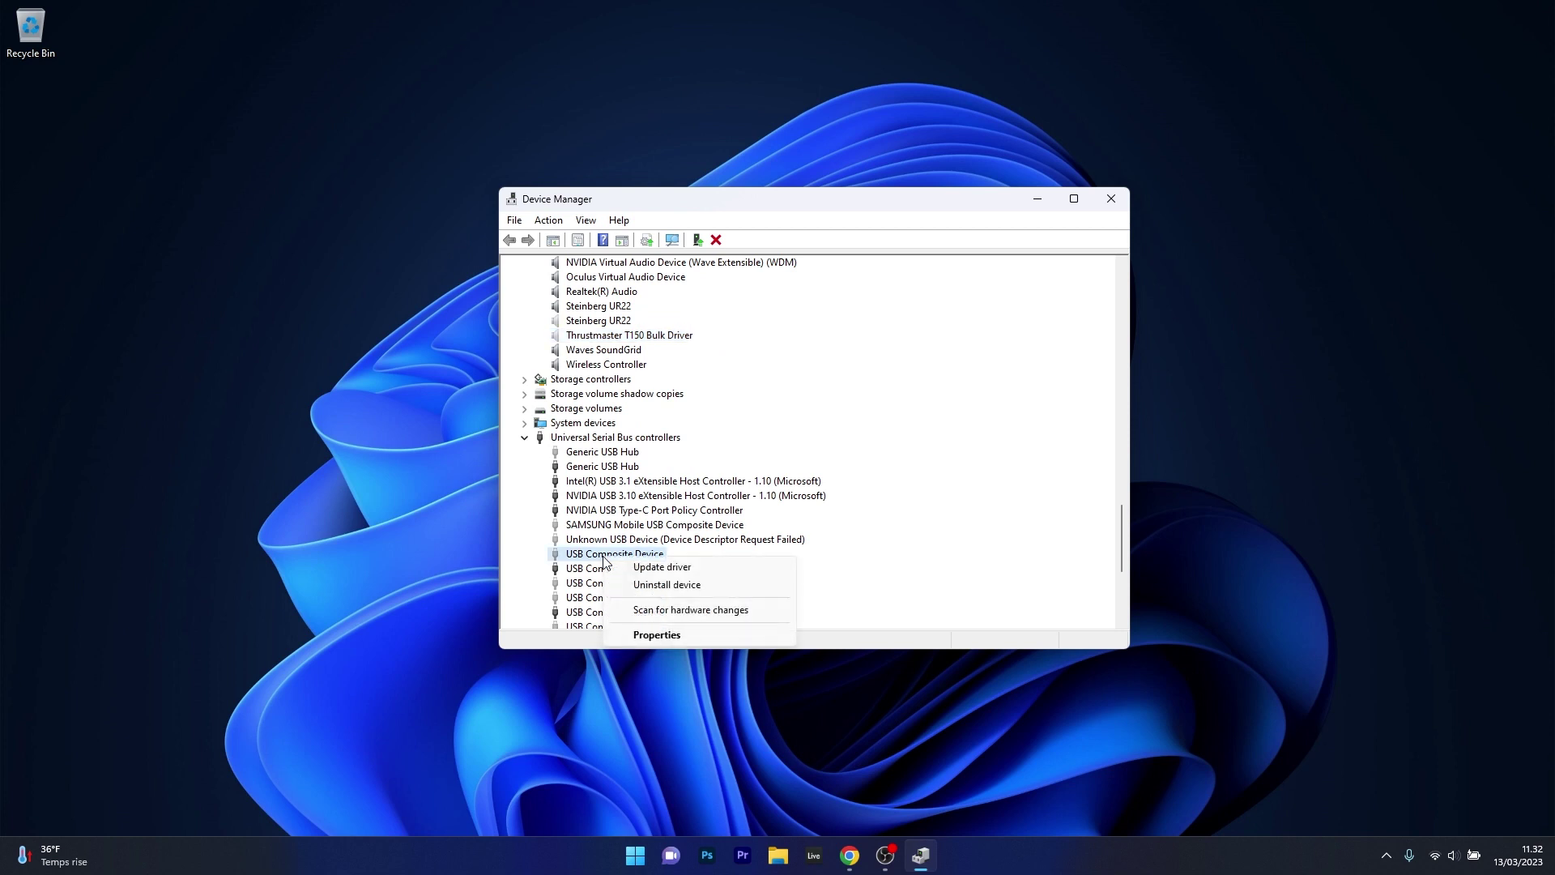
click(719, 592)
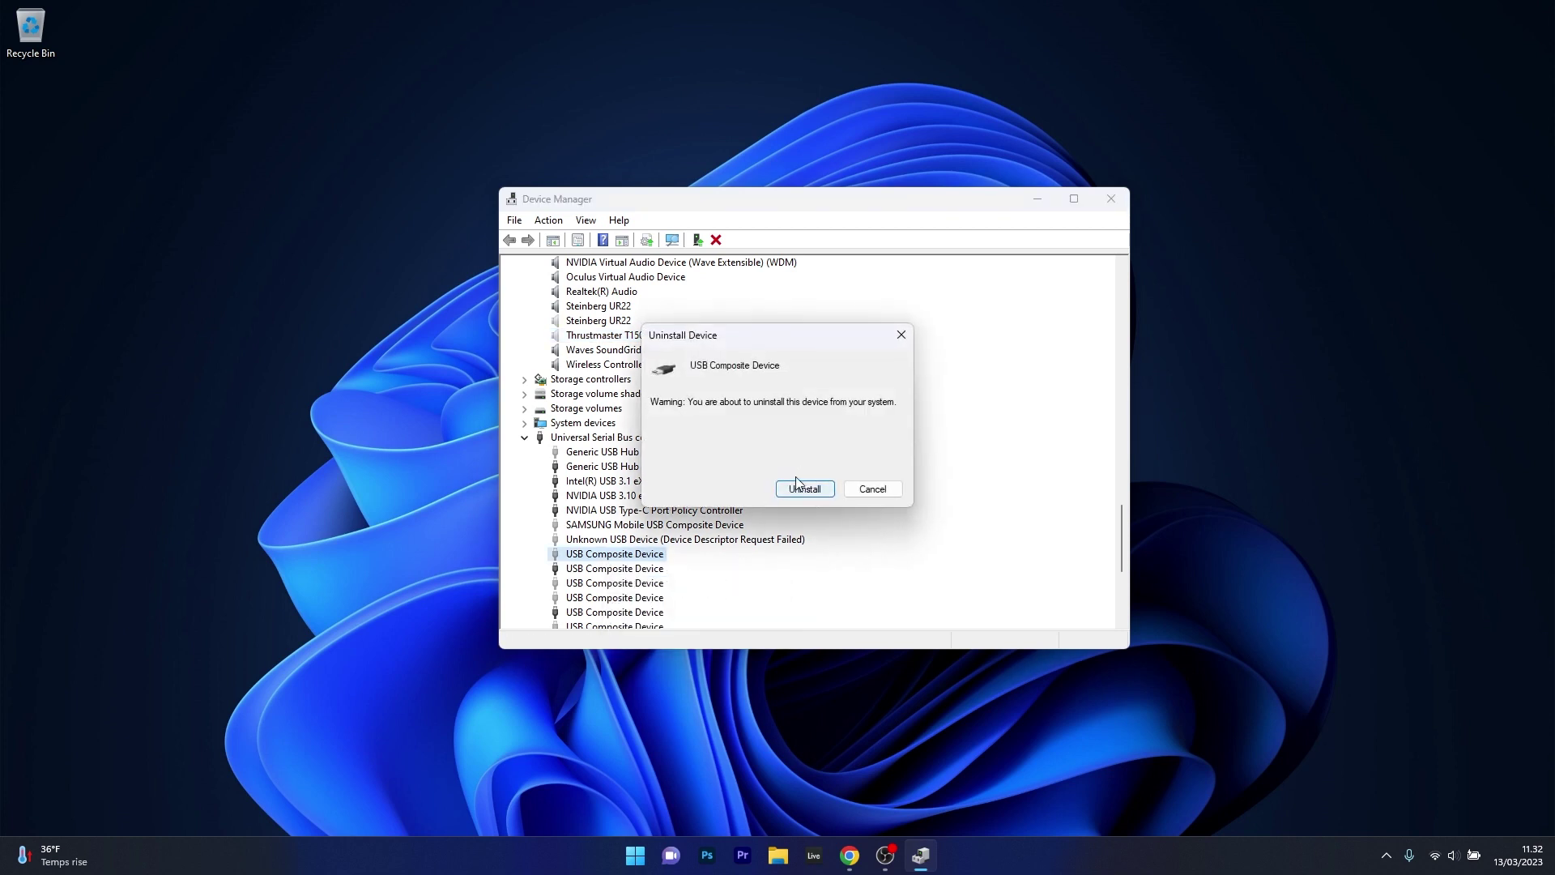
click(889, 491)
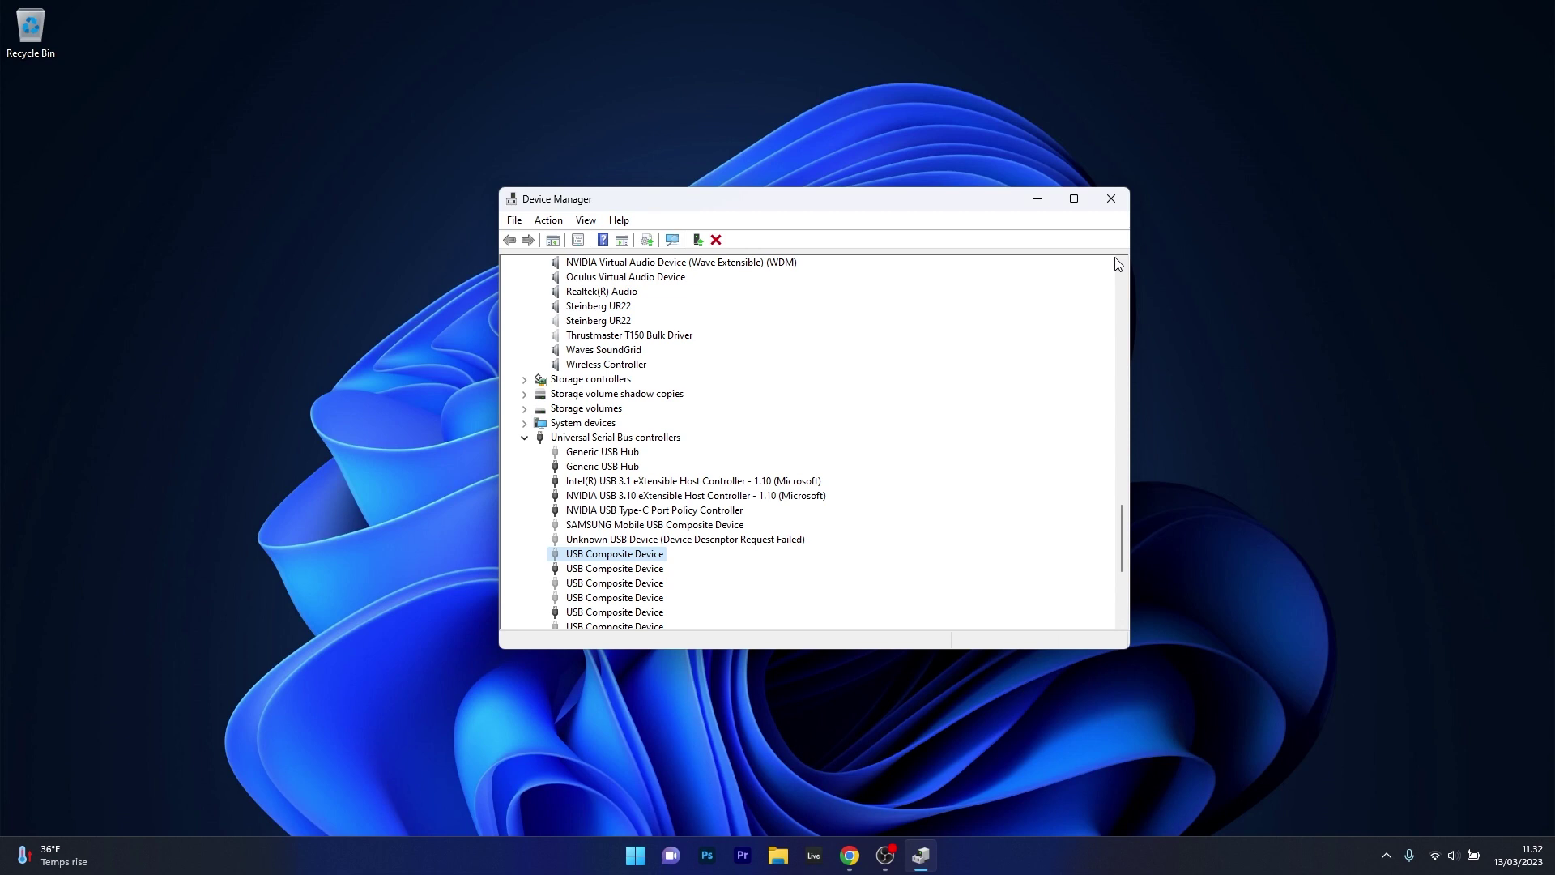
click(1111, 199)
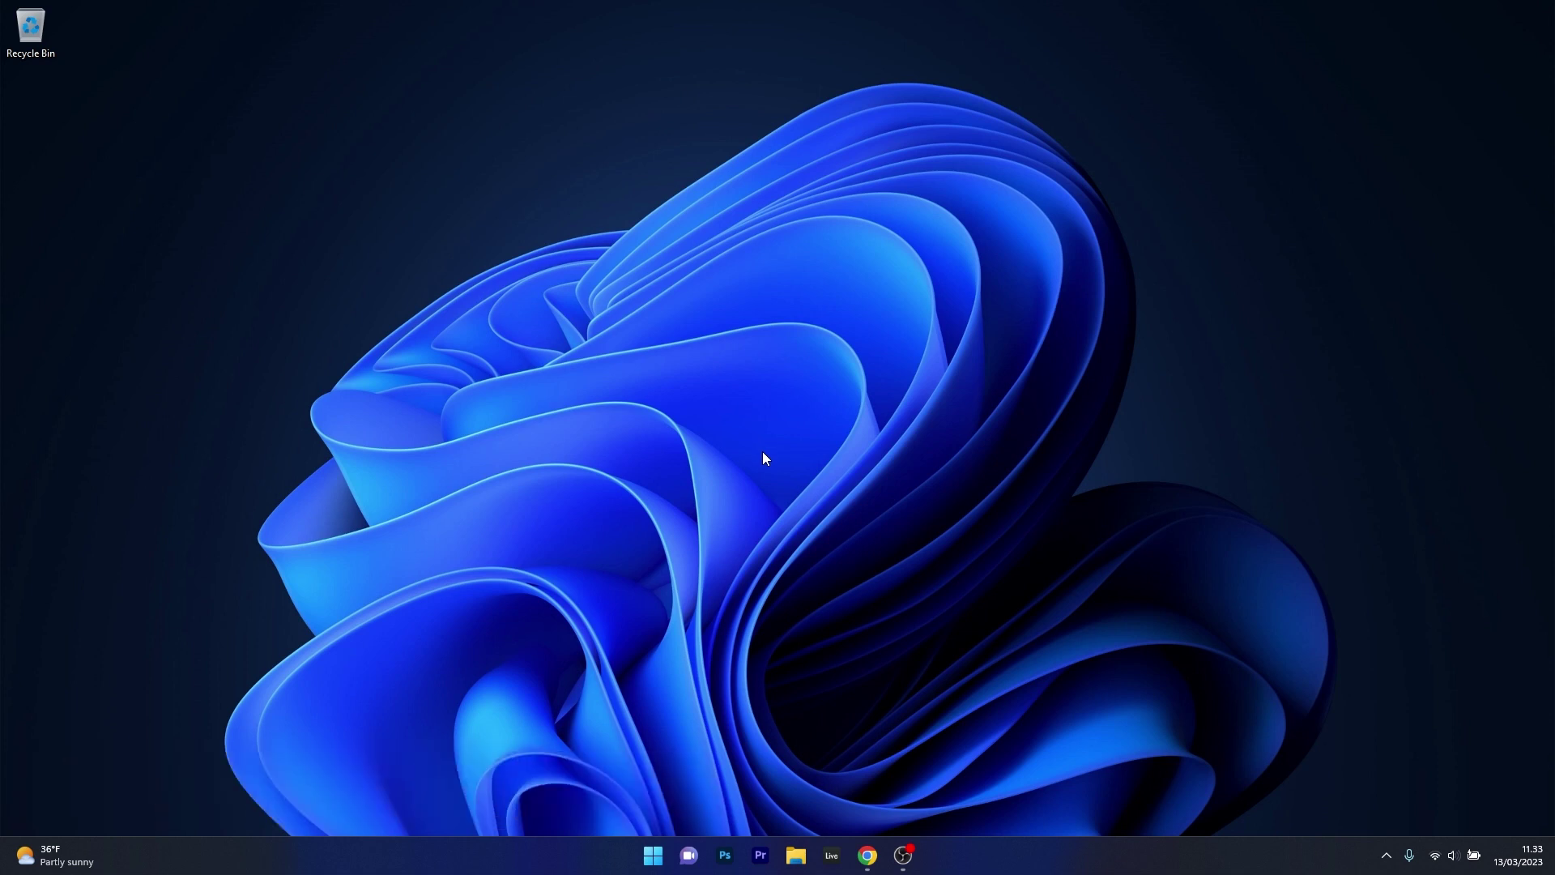
- Search Start for 'rstrui' to find the System Restore run command
click(653, 855)
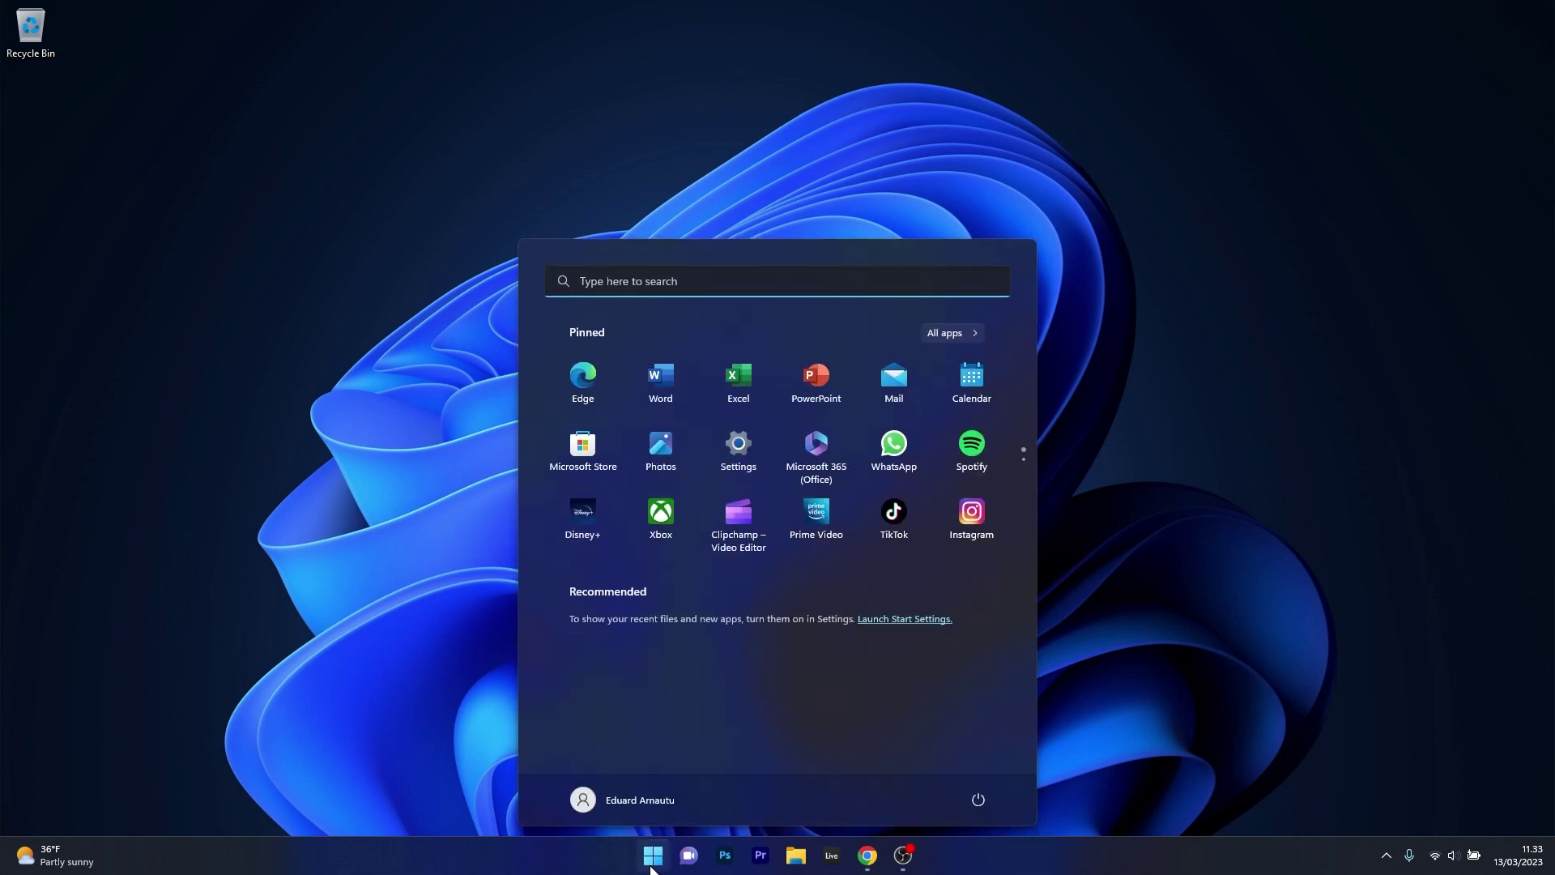
text(rstrui)
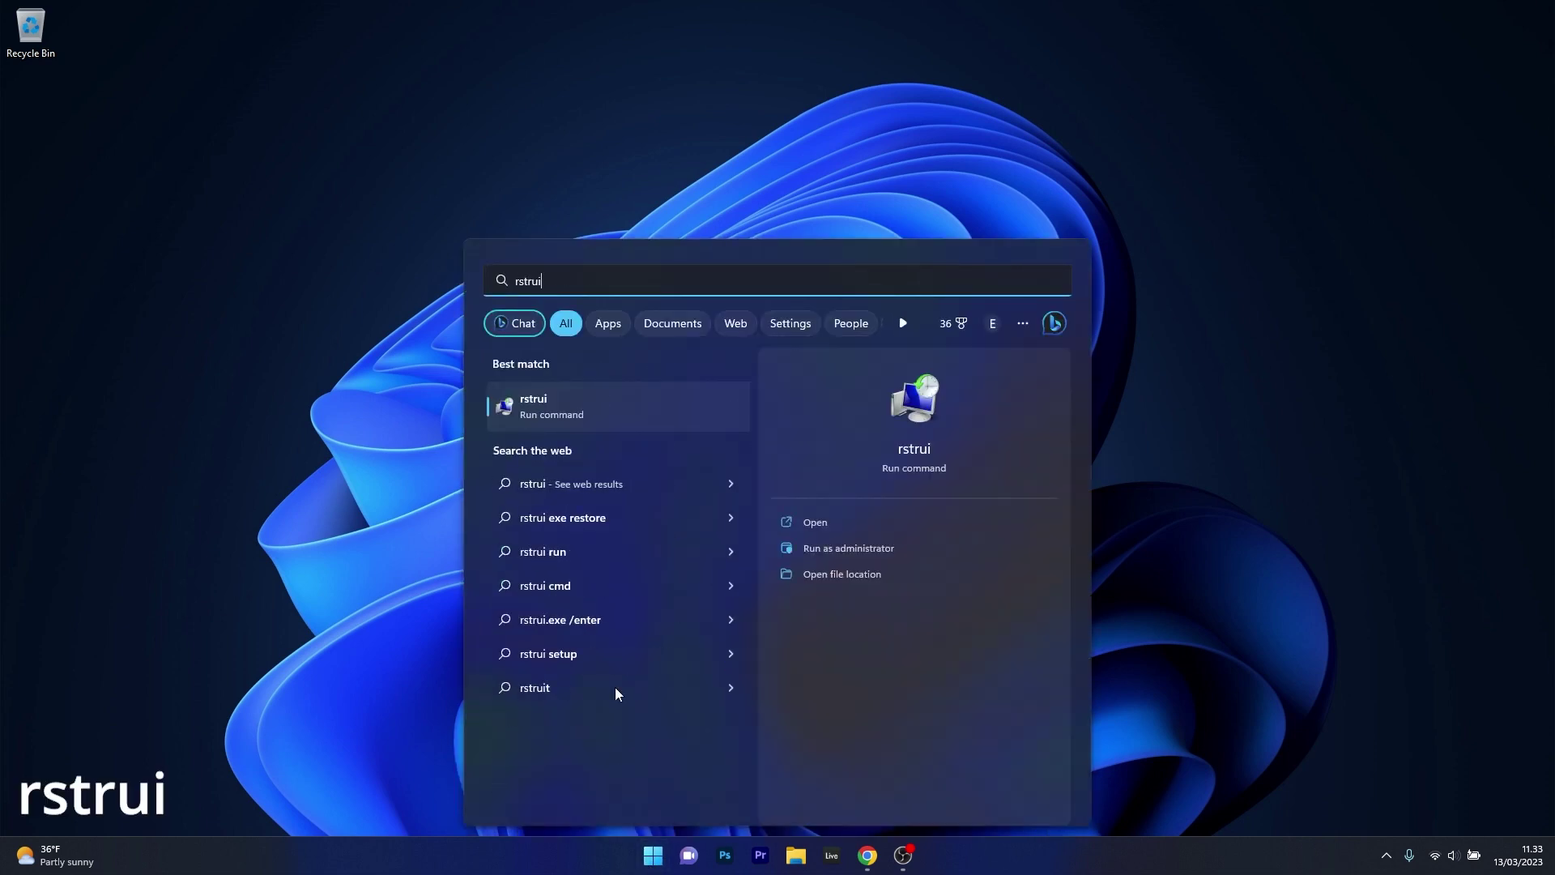
- Launch rstrui, pick the 09/03/2023 11.23.11 Visual C++ restore point, reach confirmation, then close the wizard
click(634, 396)
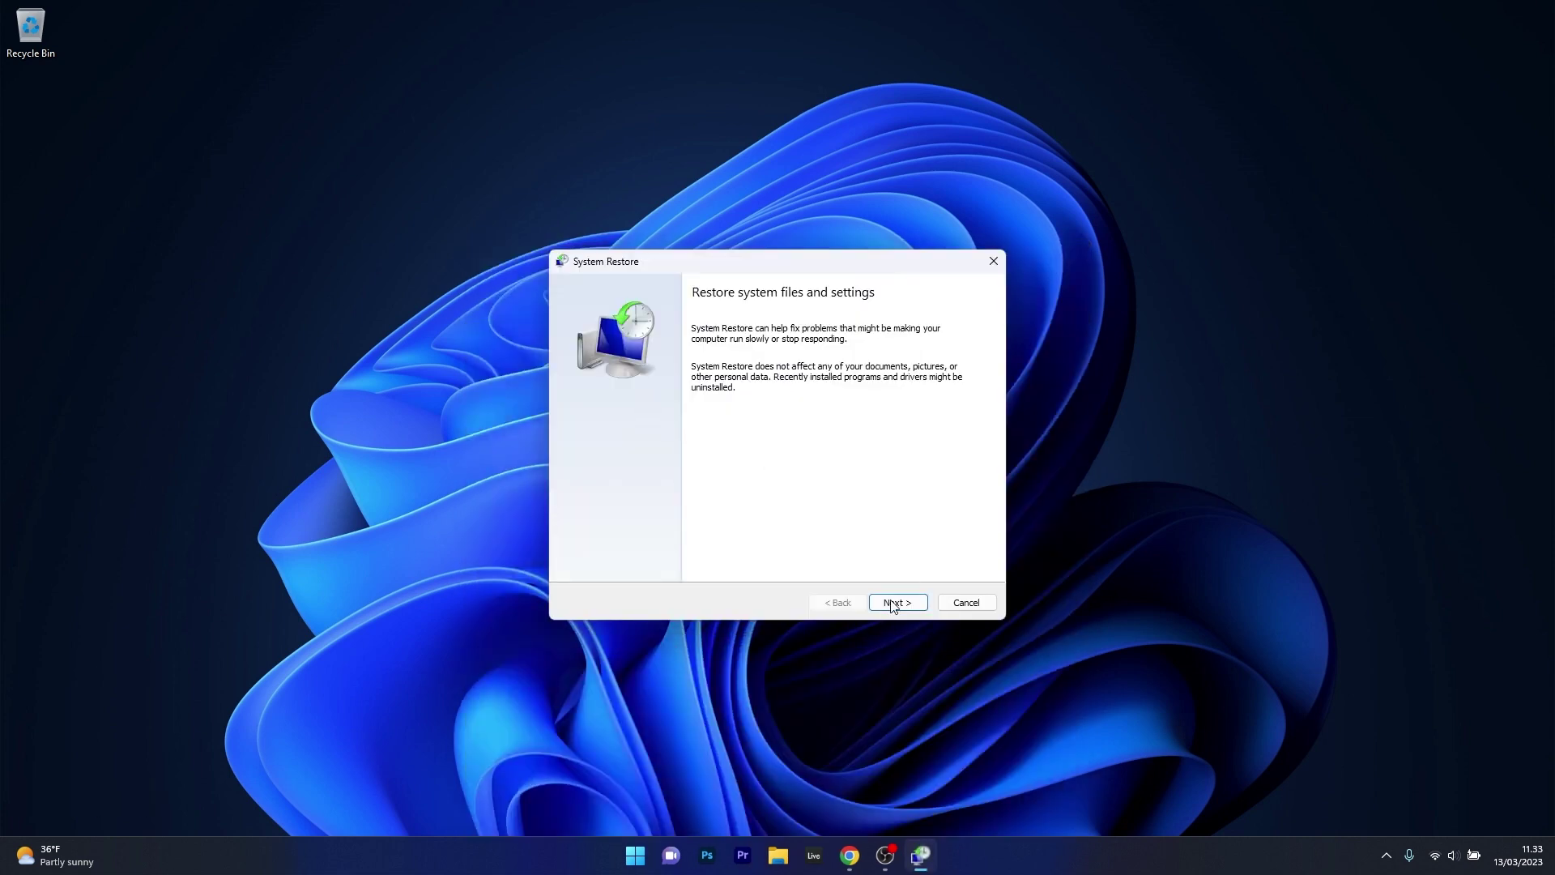
click(898, 602)
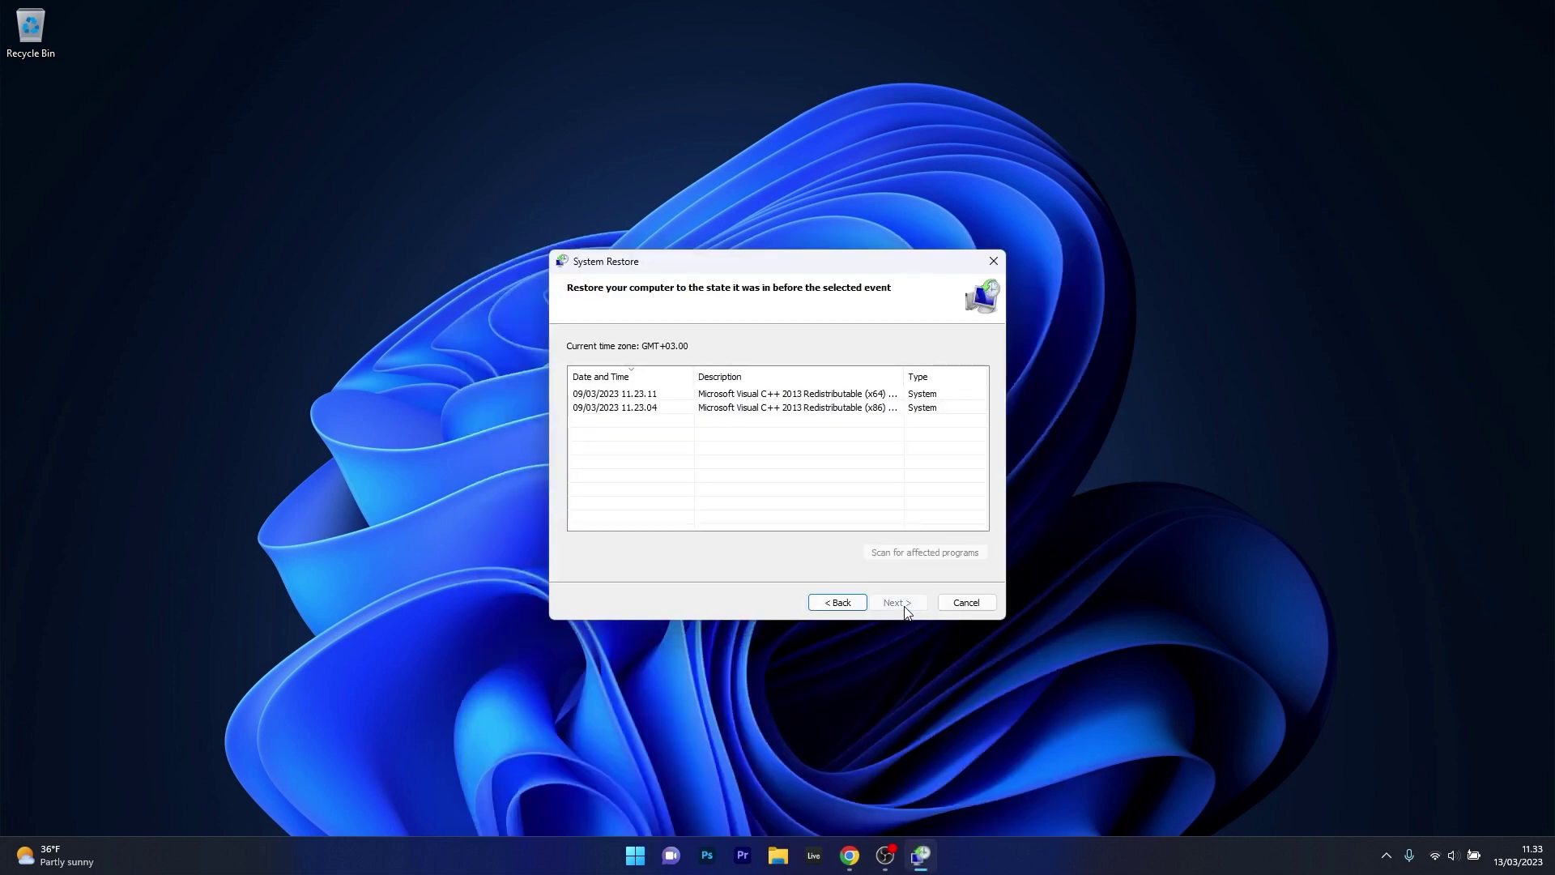
click(780, 399)
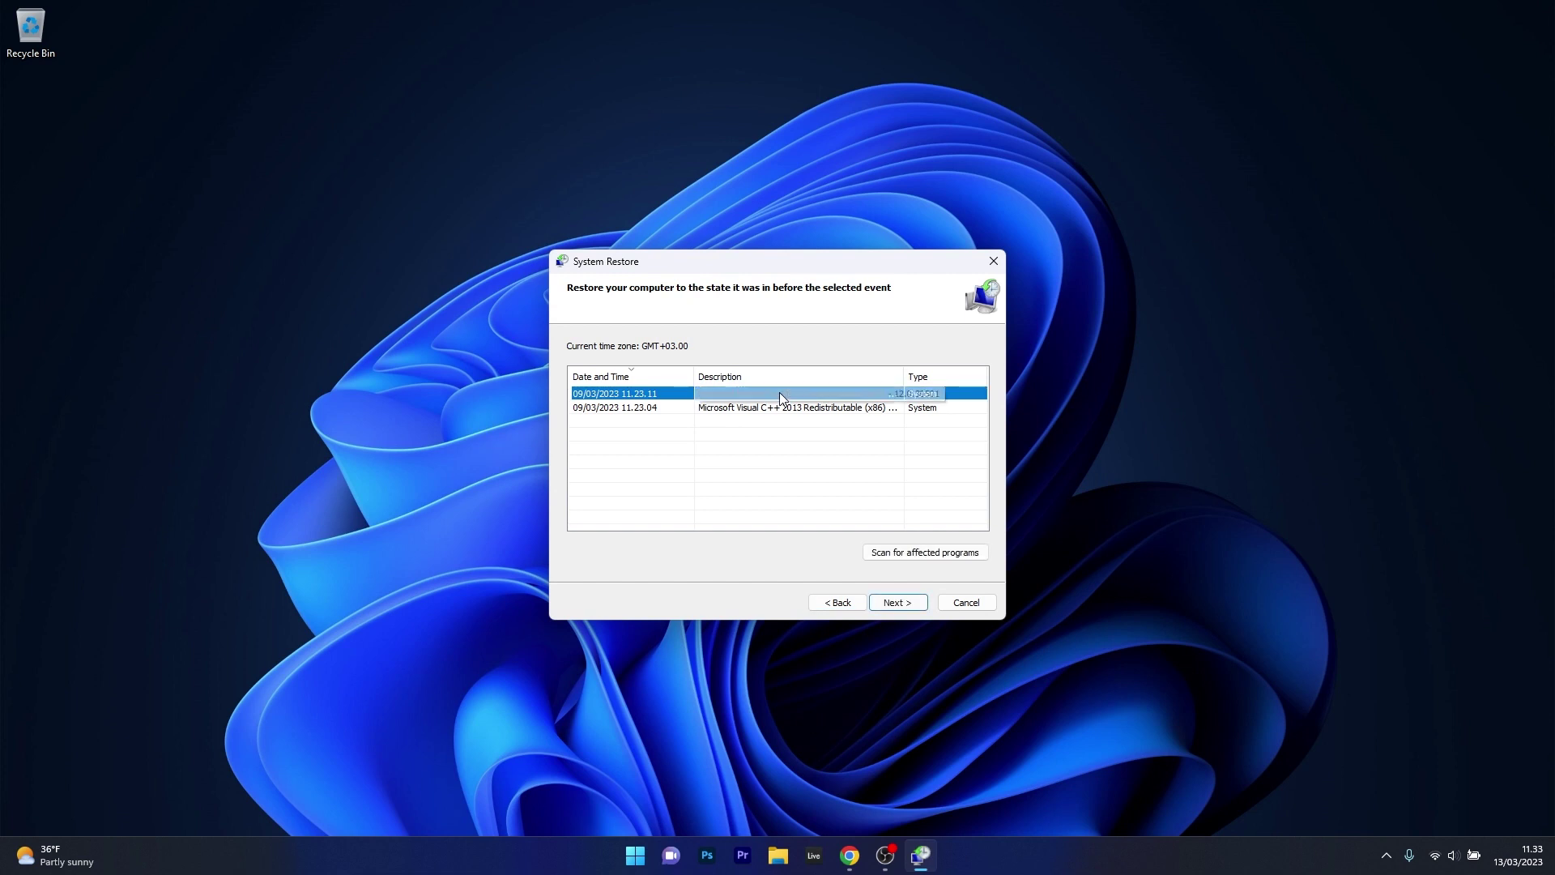
click(905, 604)
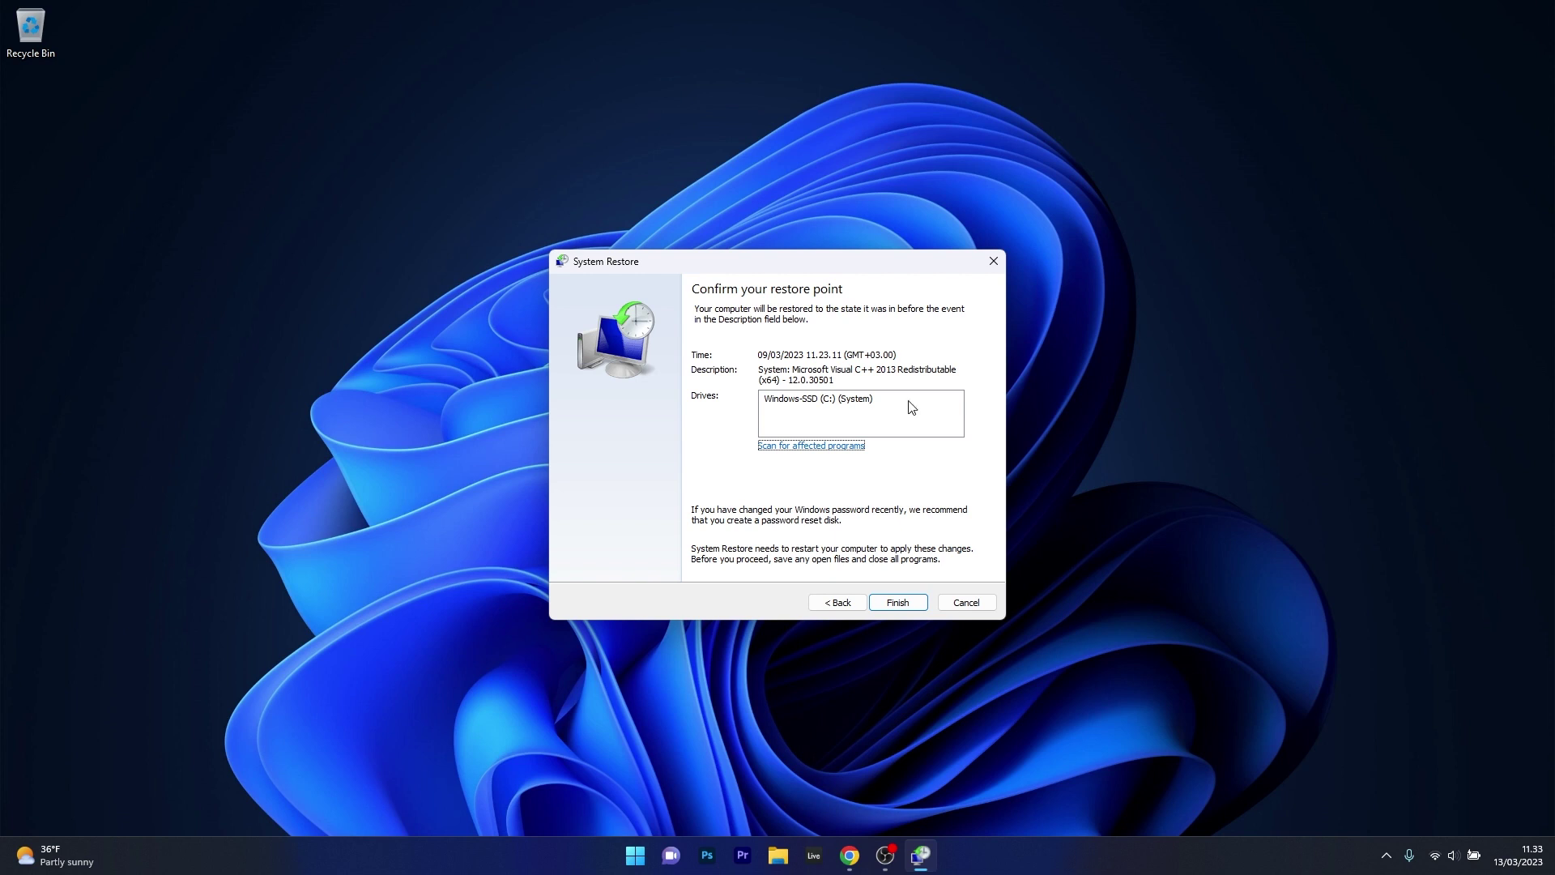
click(996, 267)
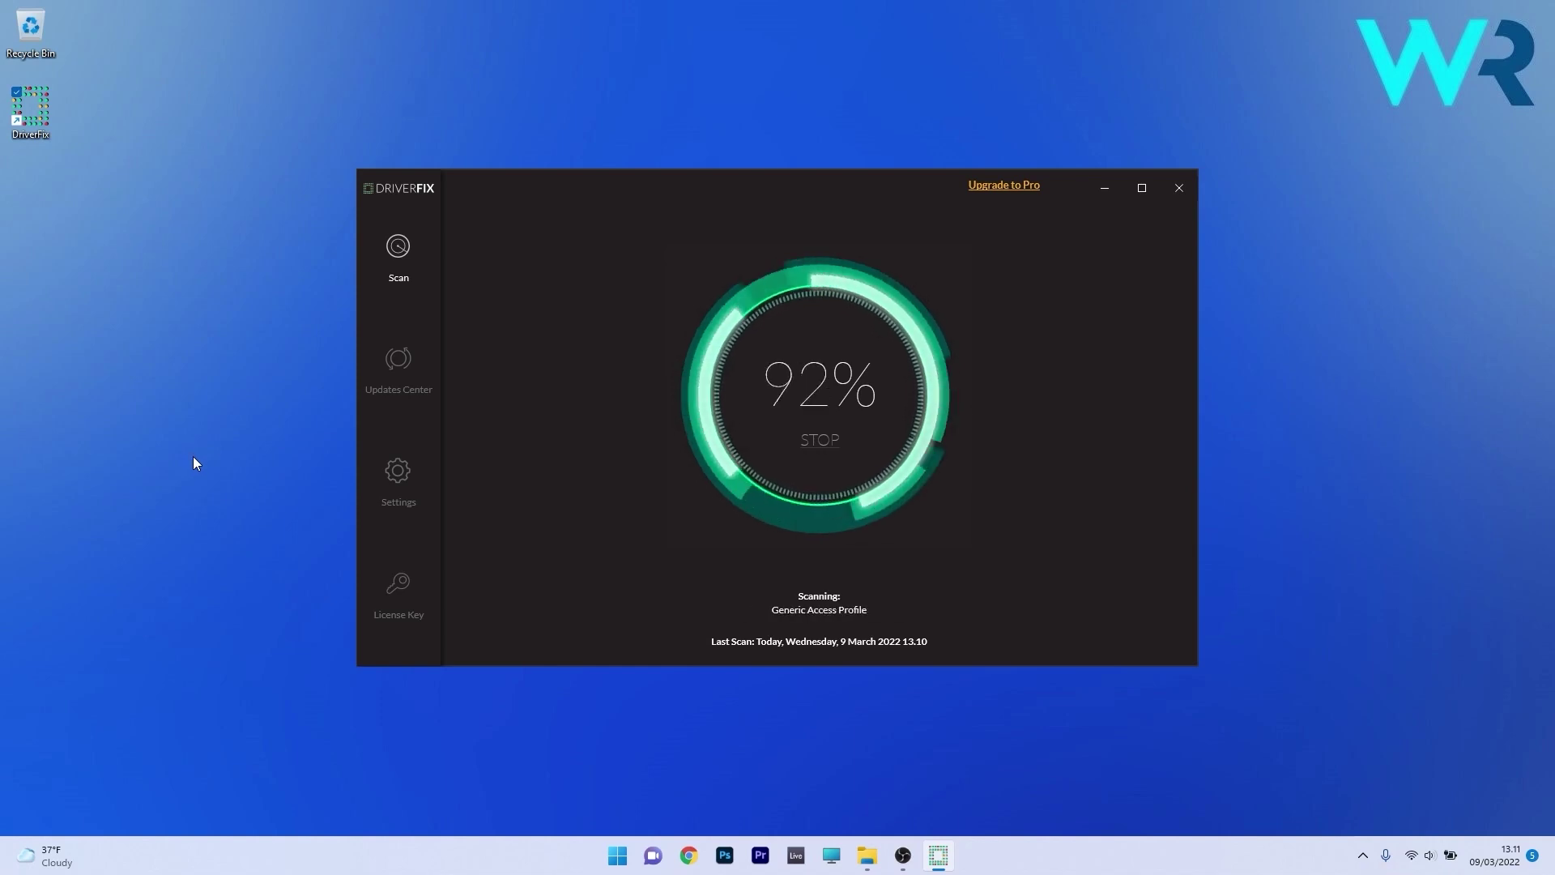
- Tick the Intel Bluetooth driver in DriverFix and update it with Automatically Update
click(484, 376)
click(1094, 372)
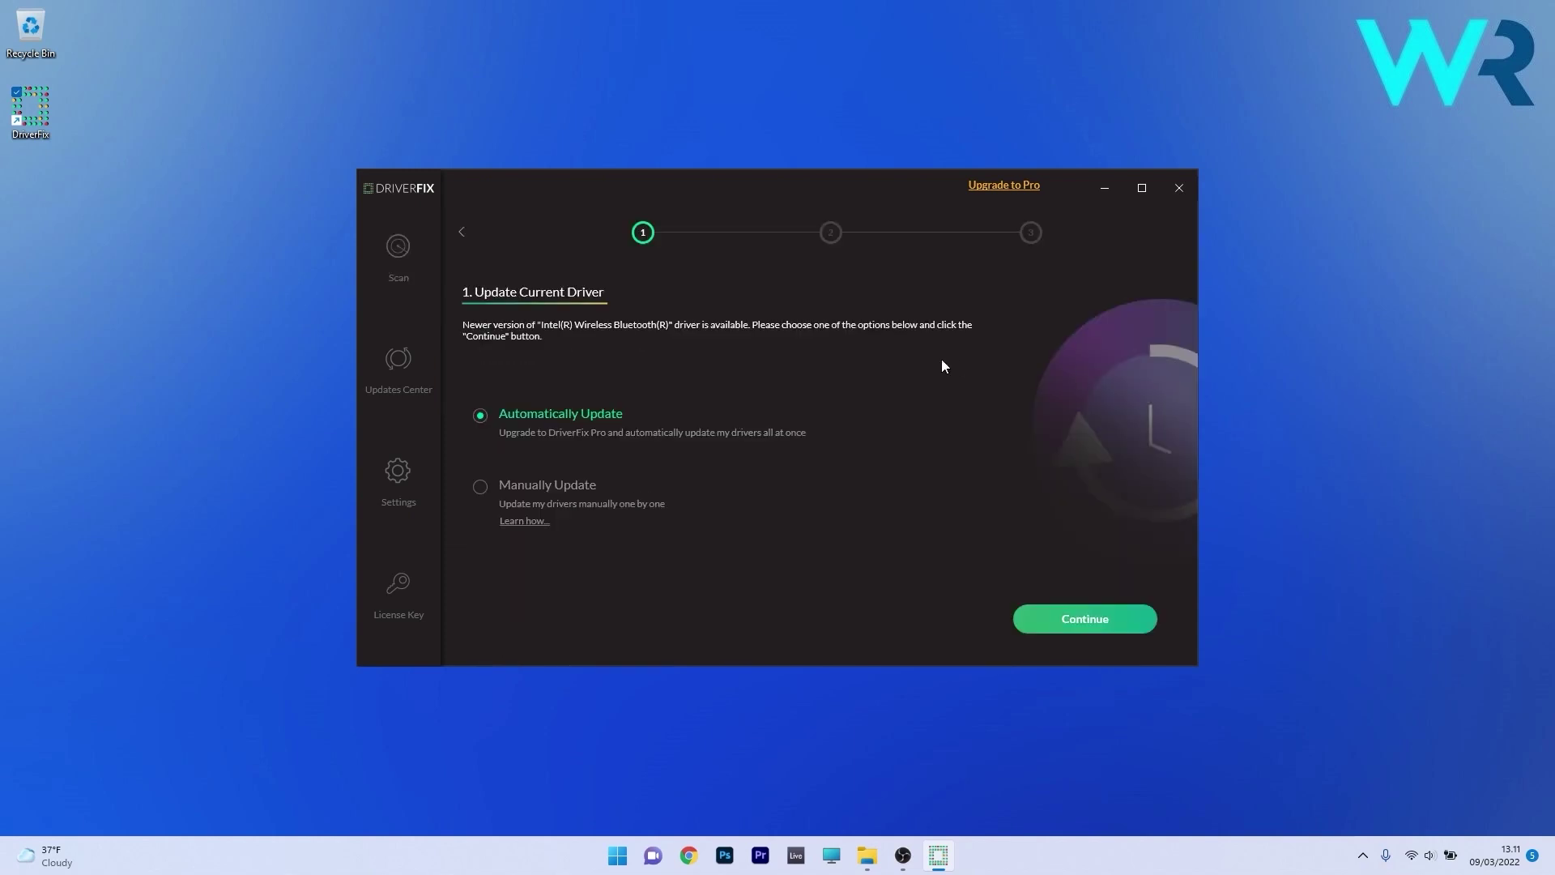
click(1067, 631)
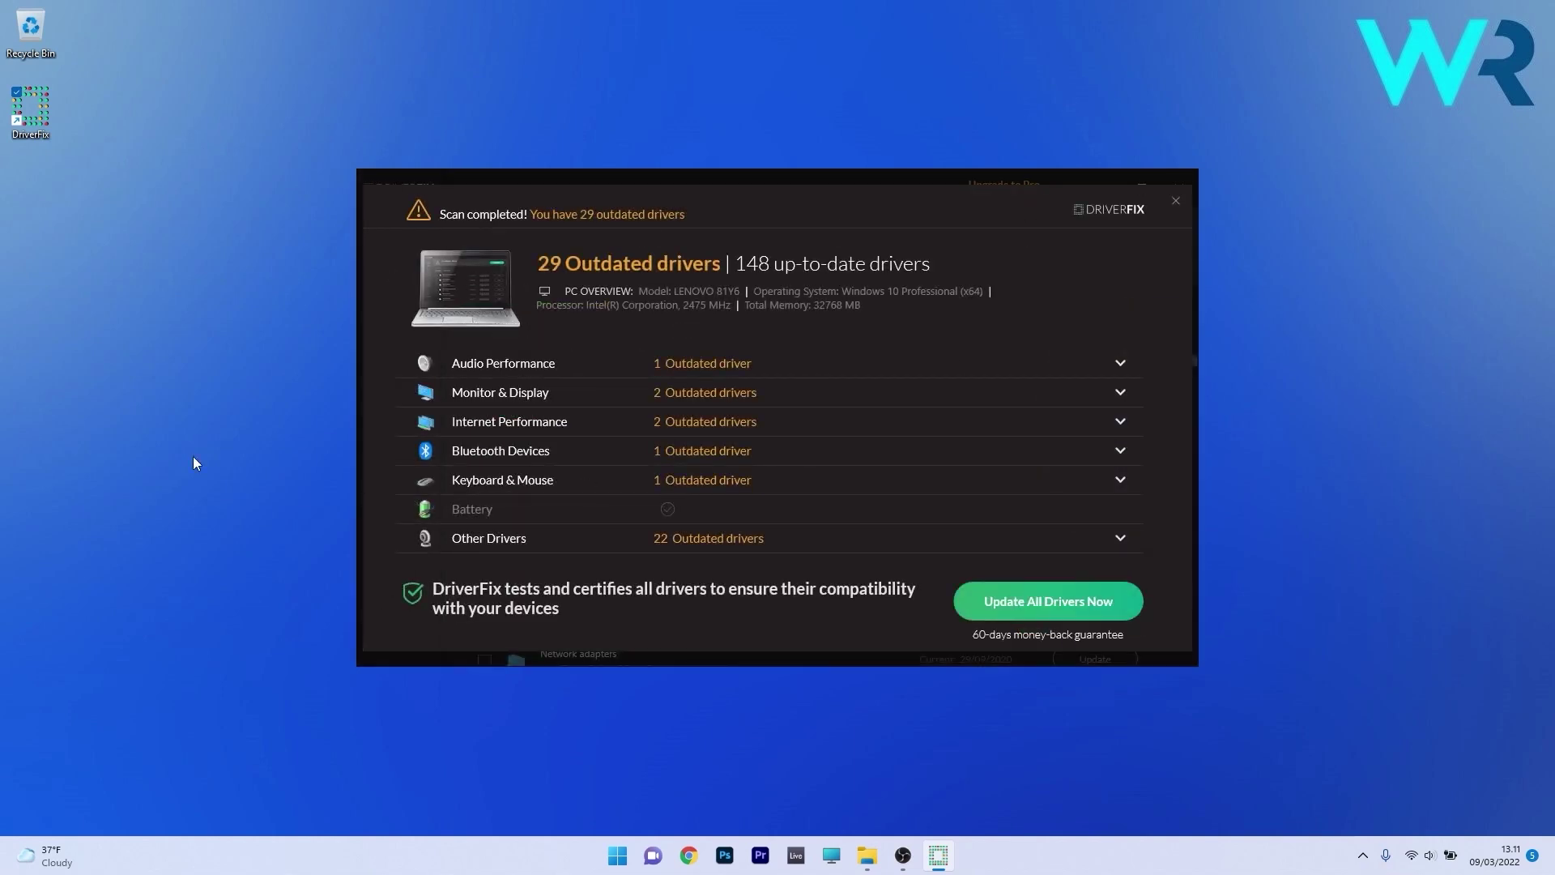